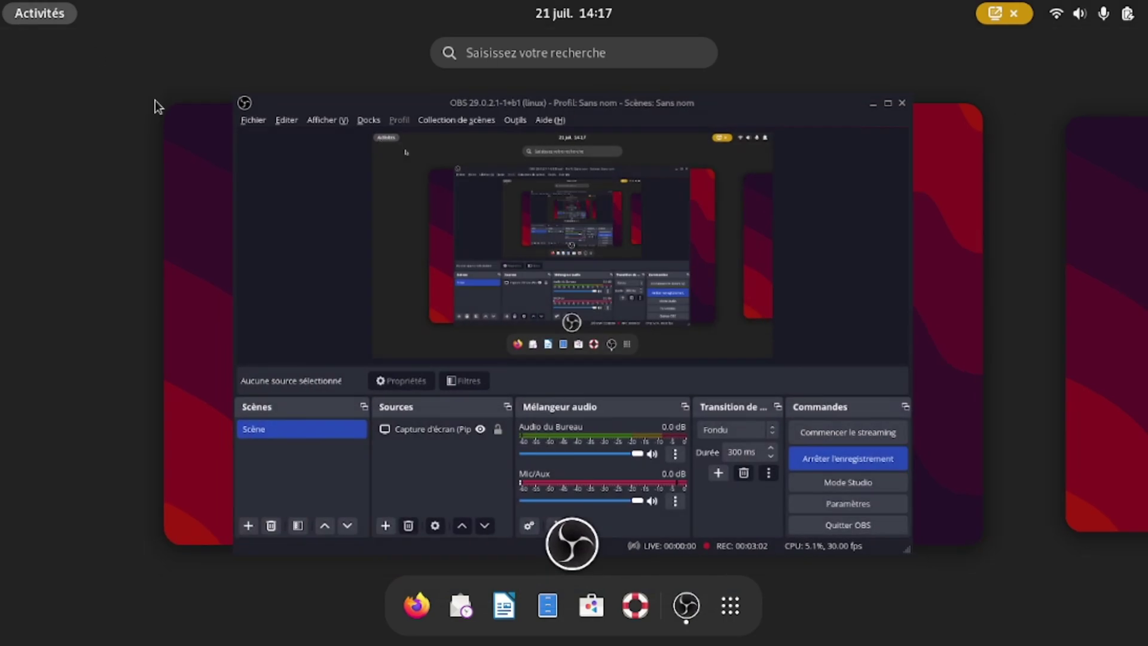
Step: Search GNOME Software for 'mach' and open the Machines app page
left_click(582, 613)
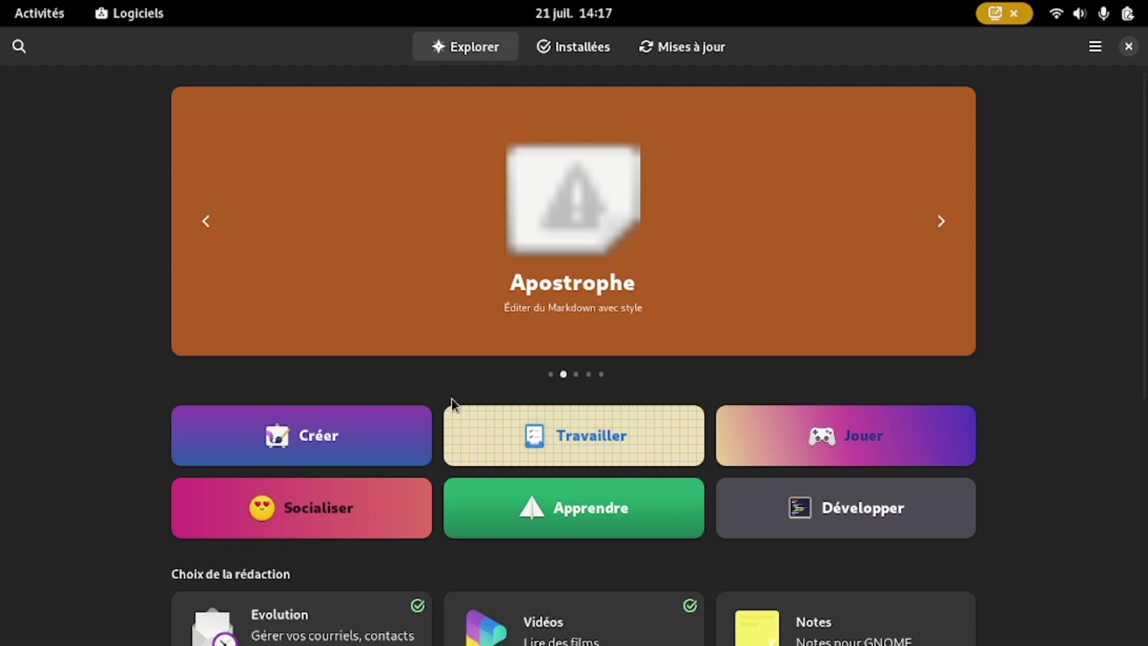
scroll(324, 199, "down", 3)
scroll(324, 200, "down", 5)
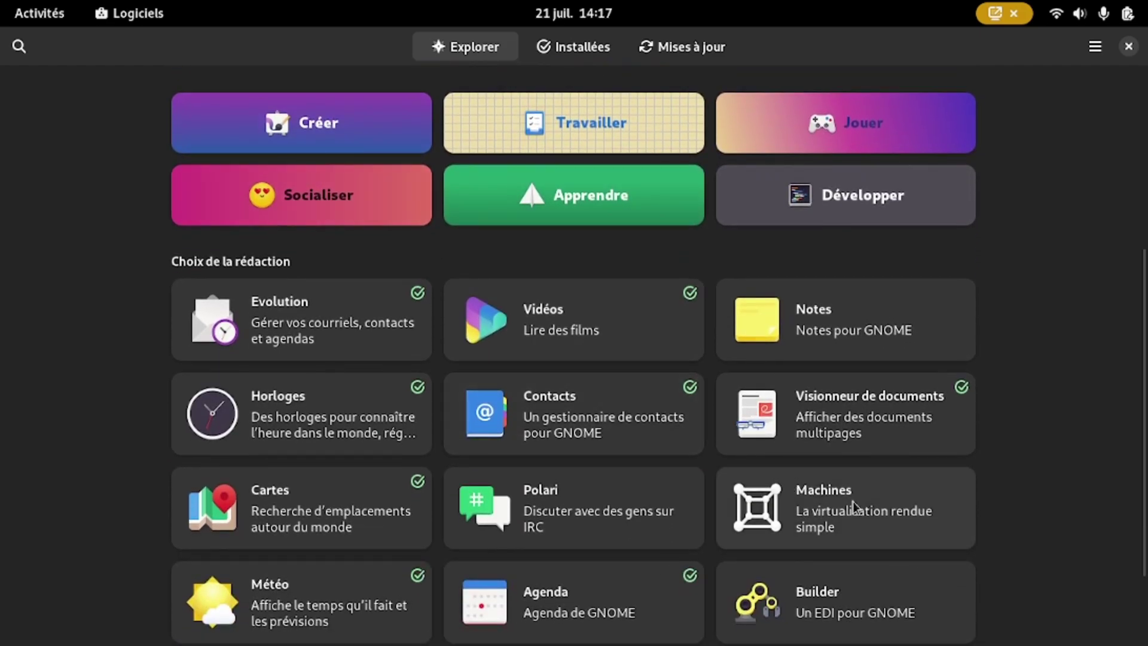
left_click(18, 47)
type("ma")
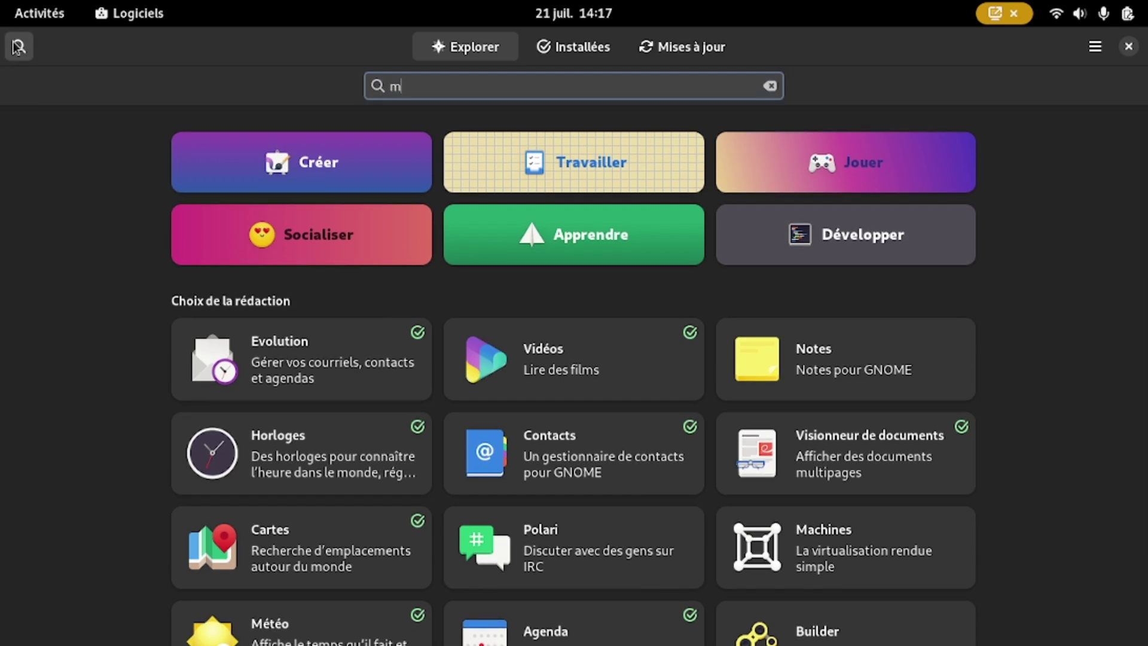
type("ch")
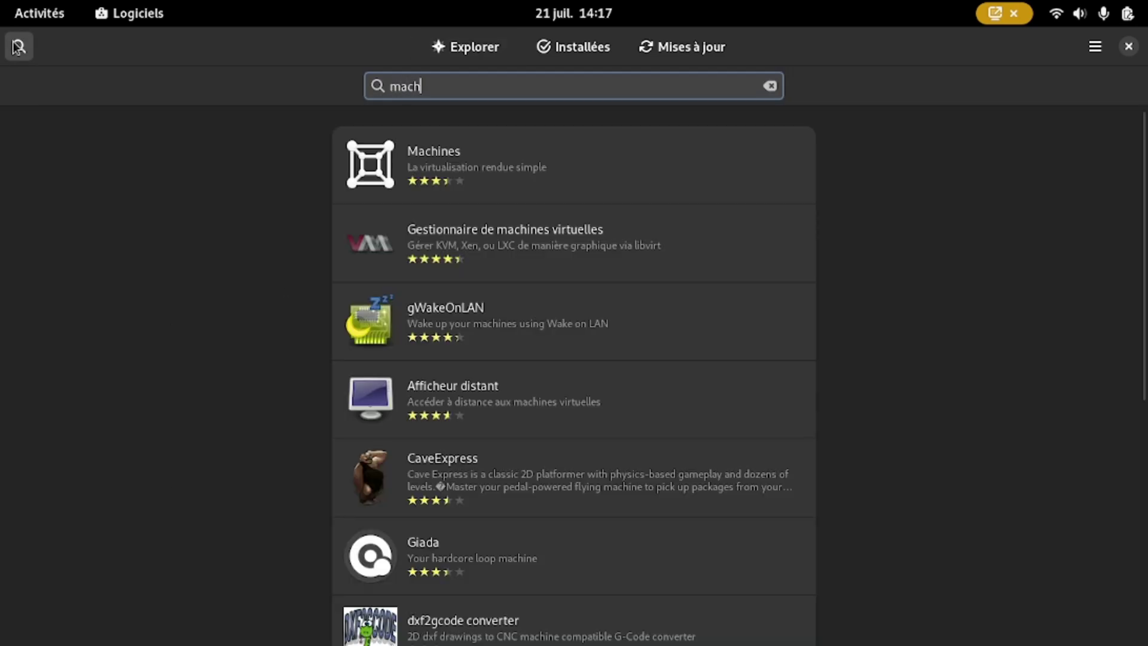
left_click(457, 163)
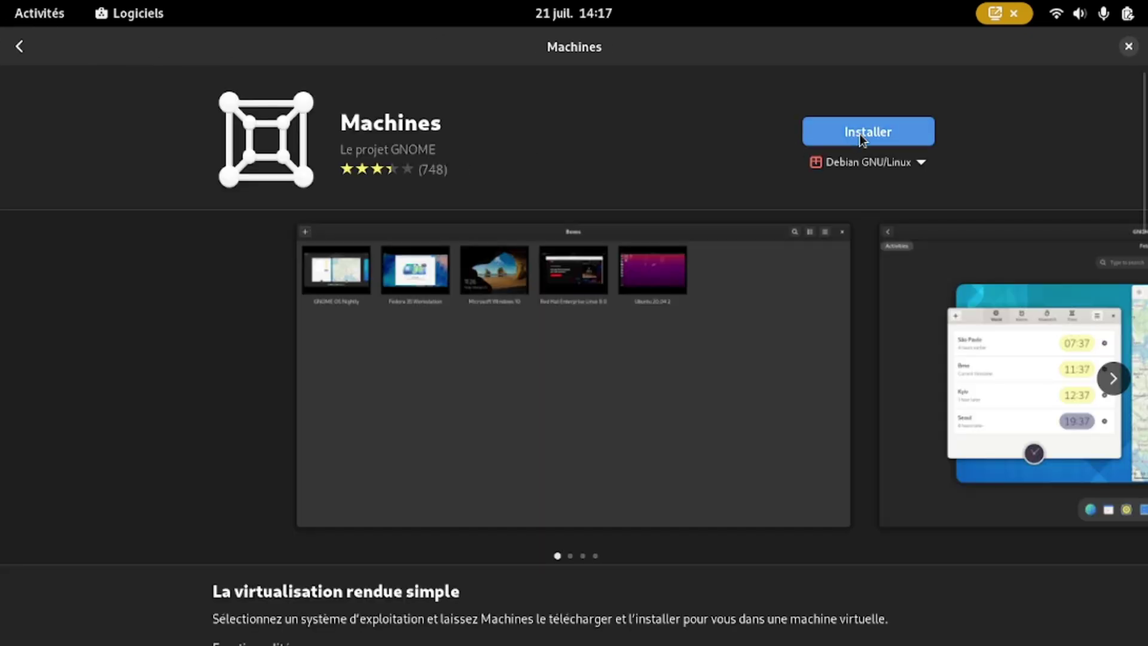
Step: Install Machines, authorising with the administrator password, then close the store
left_click(861, 141)
type("••••••••")
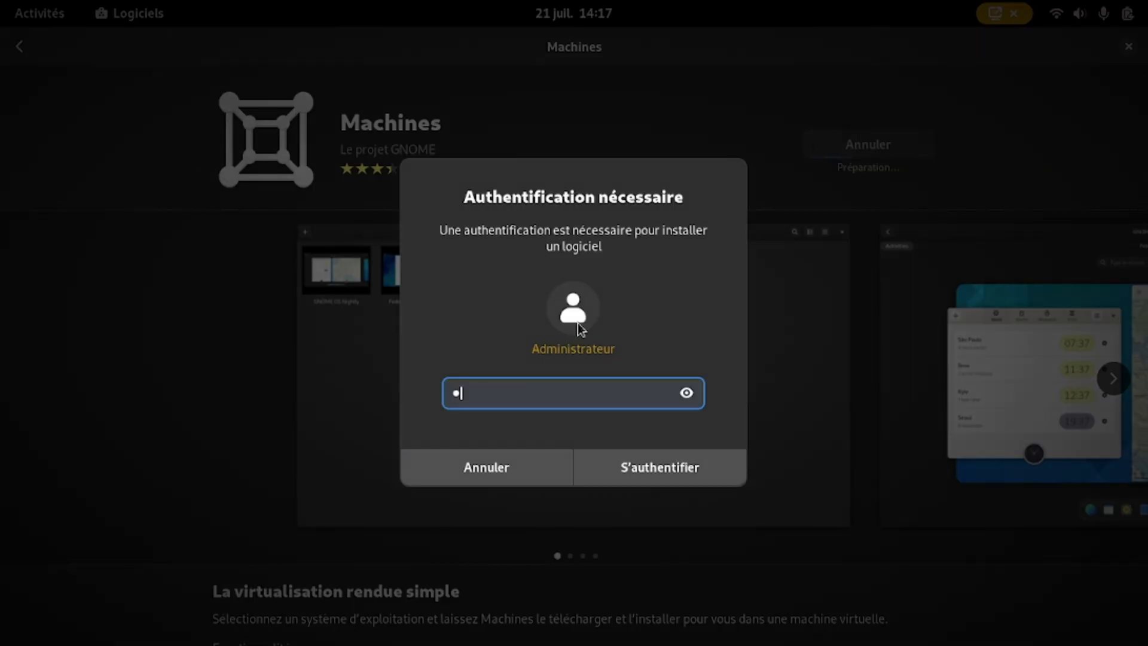
type("••••")
left_click(659, 472)
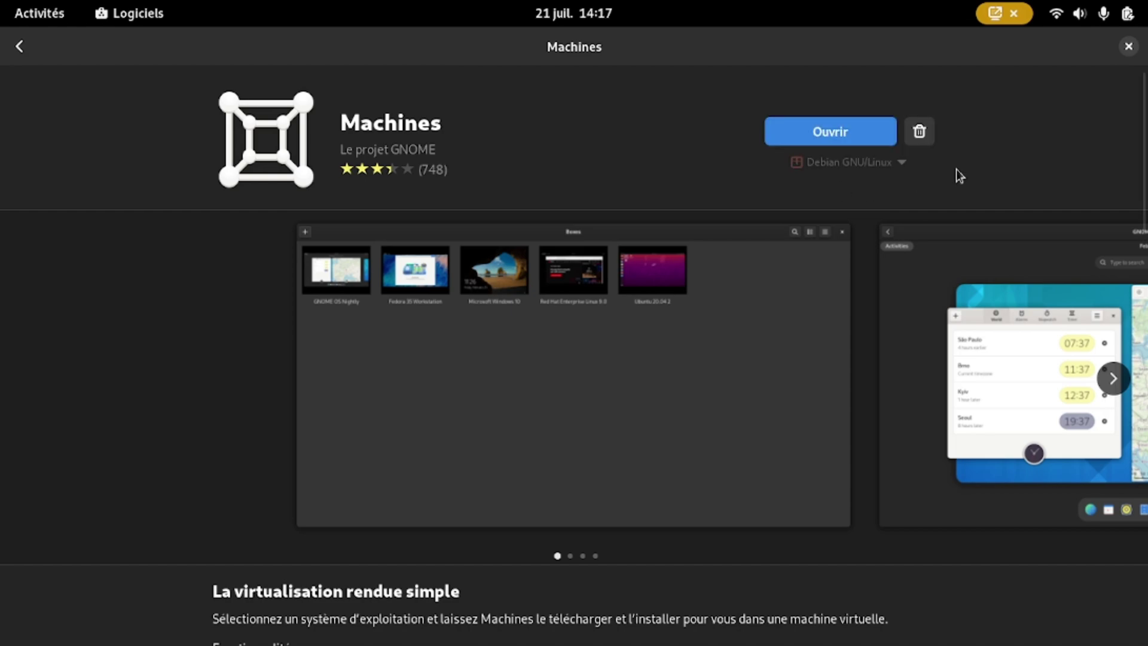
left_click(1128, 48)
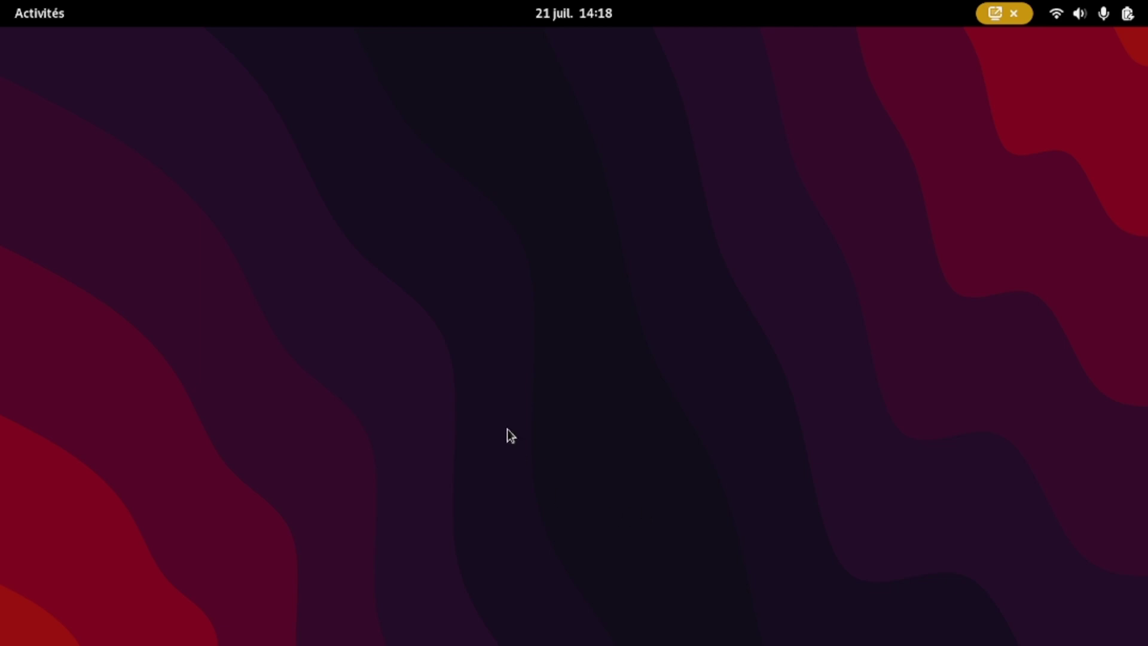
Step: Launch Machines from the app grid, dismiss the deleted-machine notice, and start a new VM
left_click(30, 18)
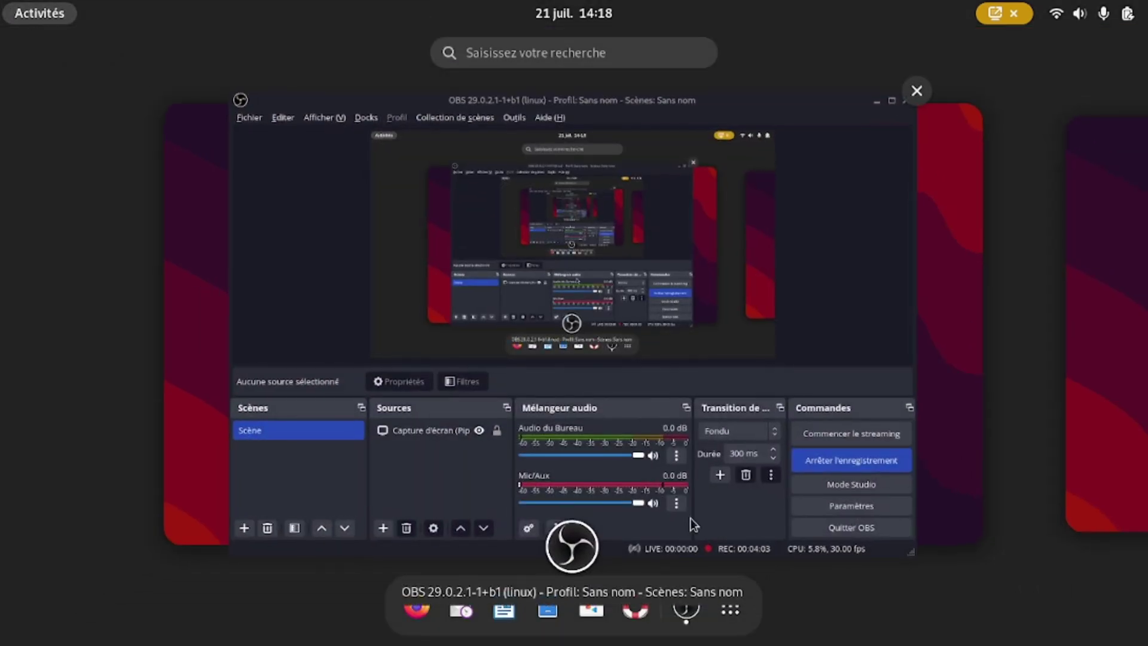
left_click(731, 621)
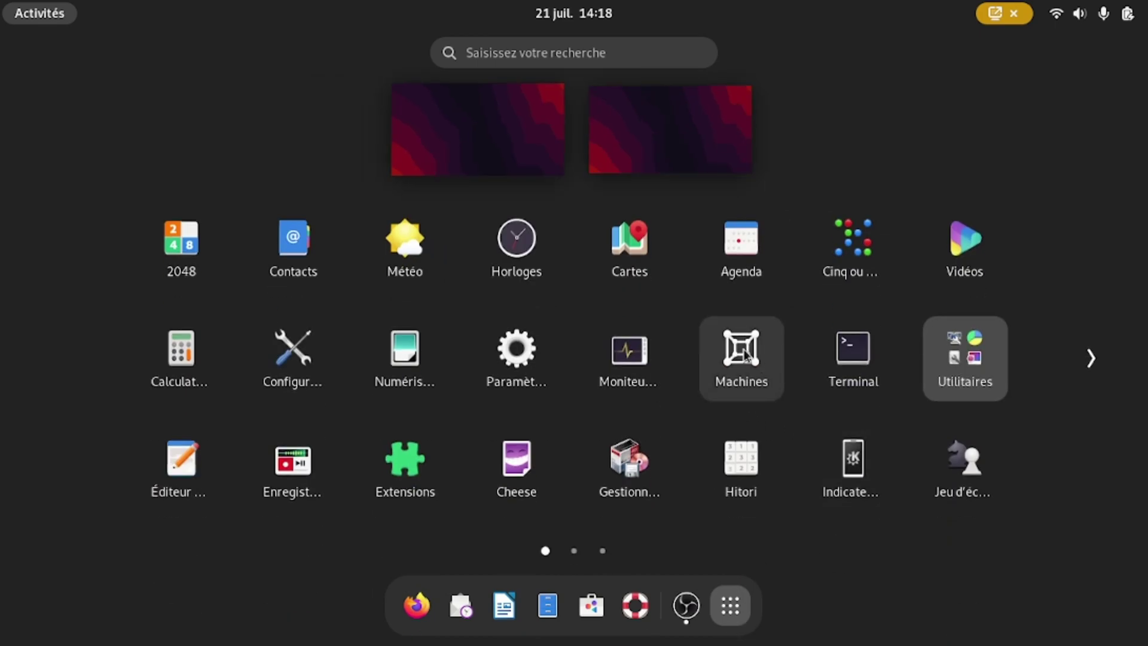
left_click(742, 352)
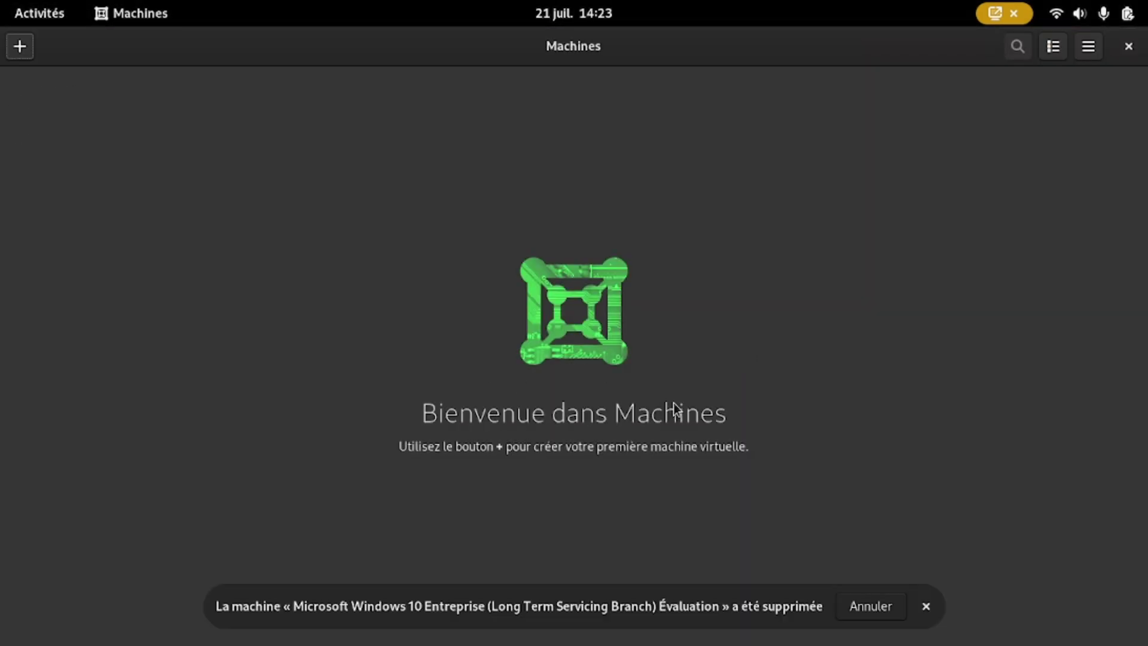
left_click(927, 607)
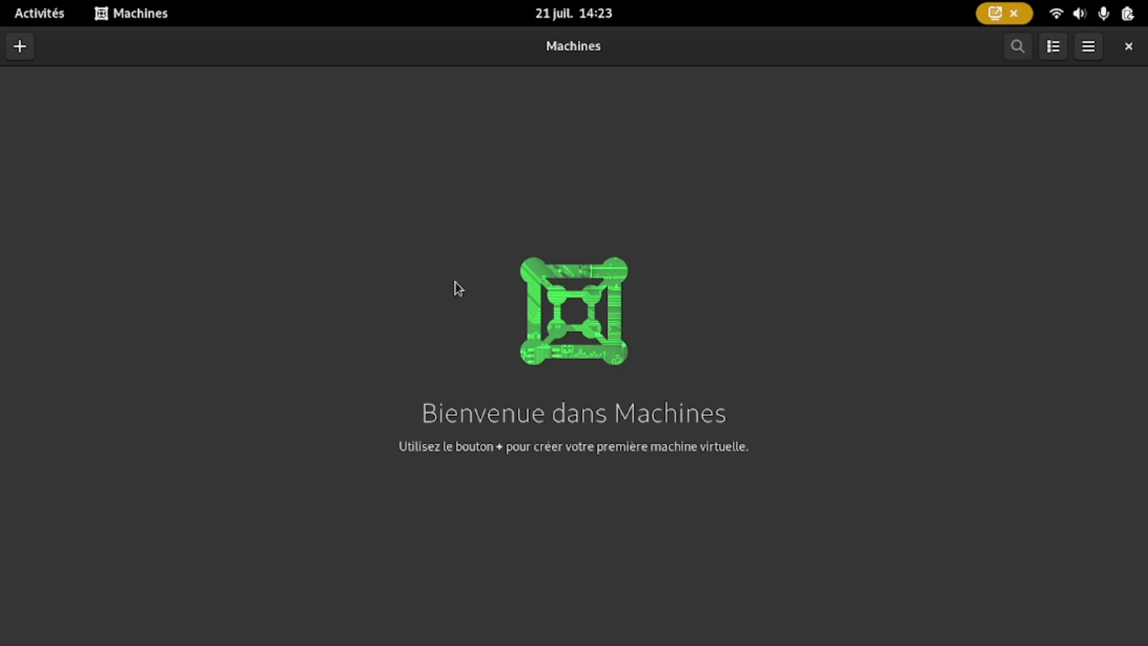
left_click(19, 46)
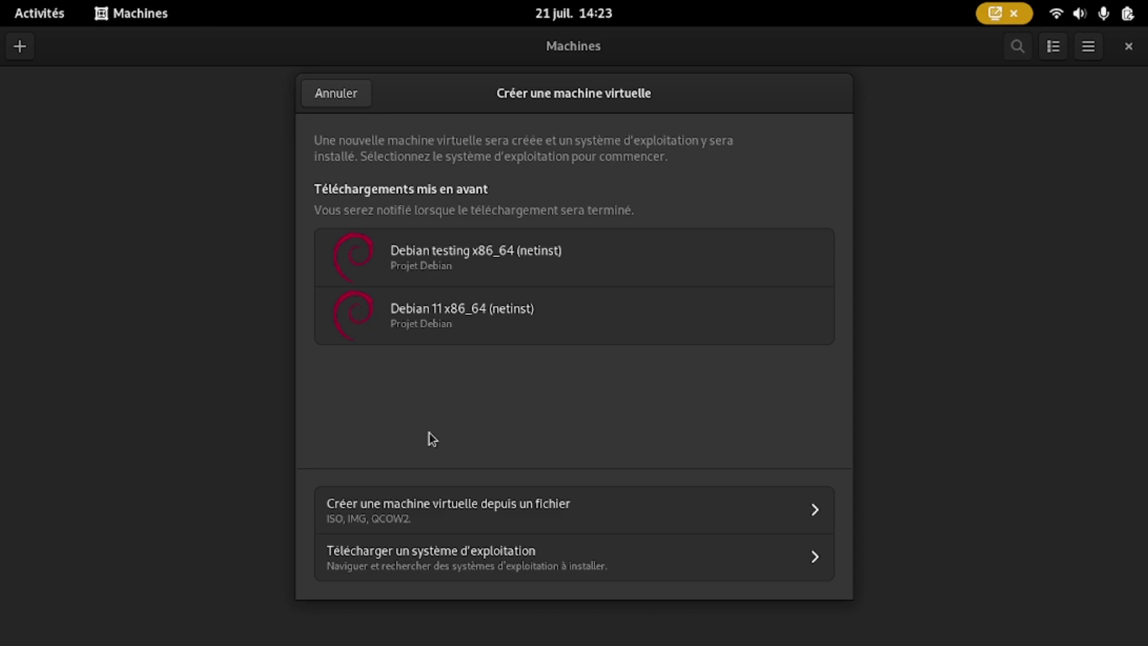
Step: Create a VM from the Windows 11 IoT LTSC ISO on Ventoy, with express install off
left_click(485, 513)
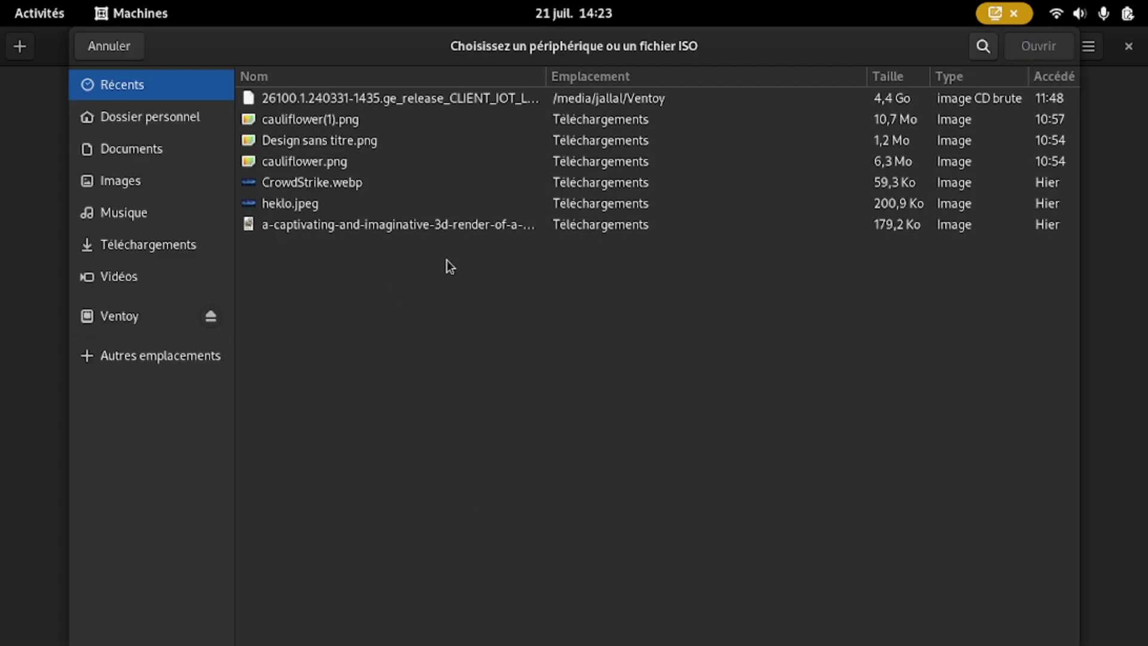
left_click(131, 316)
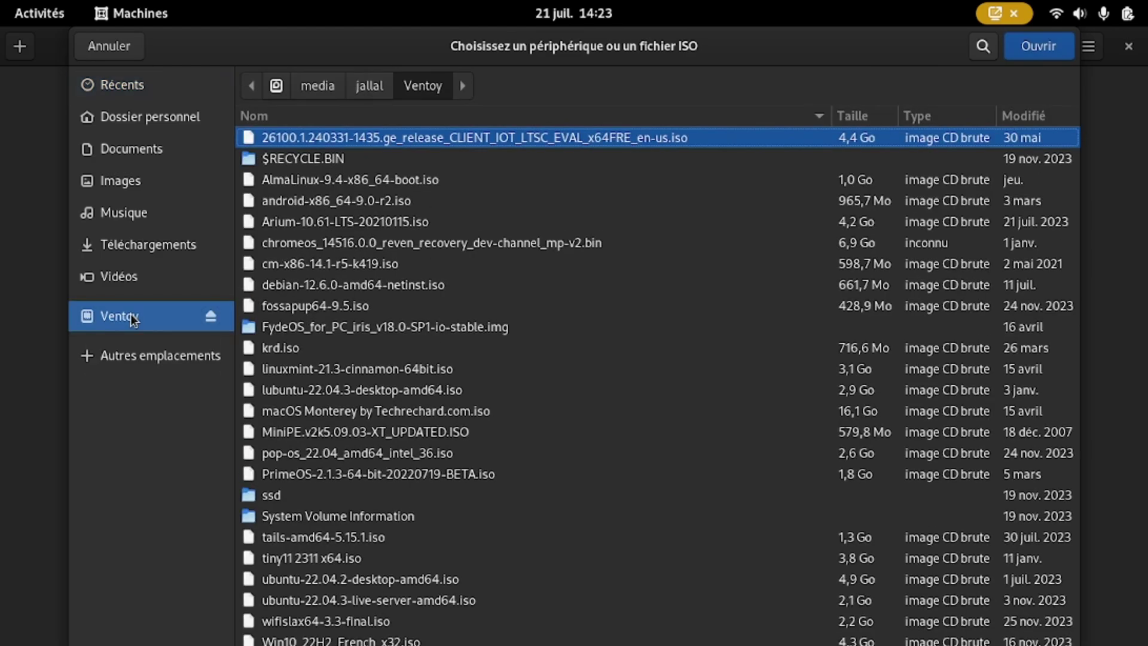
left_click(454, 145)
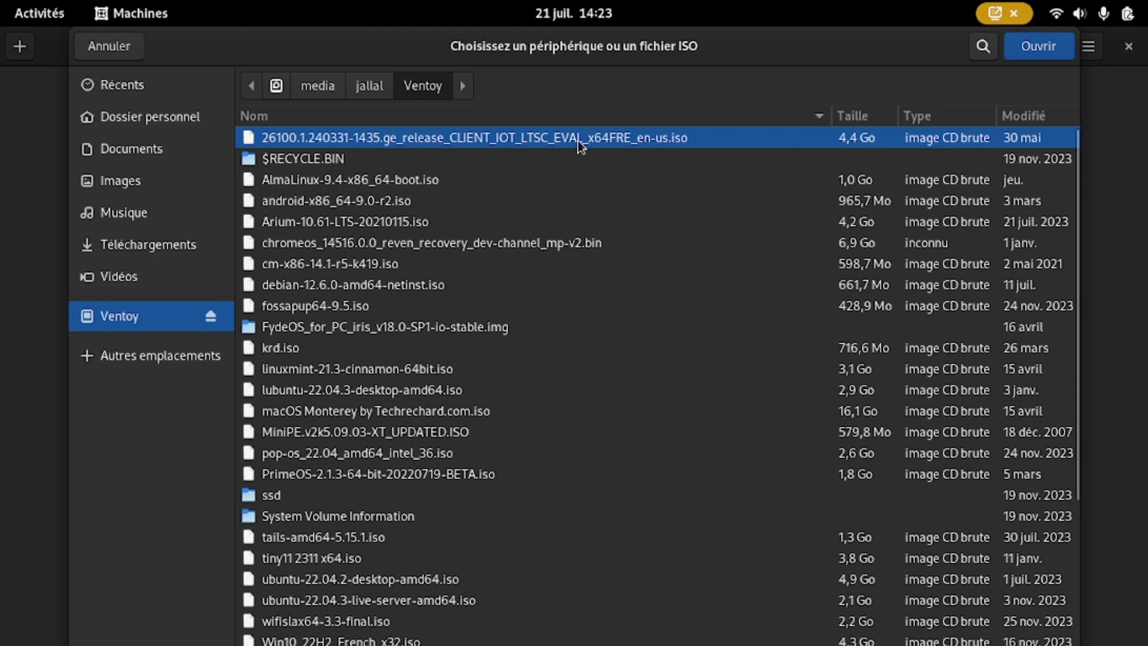
left_click(1048, 47)
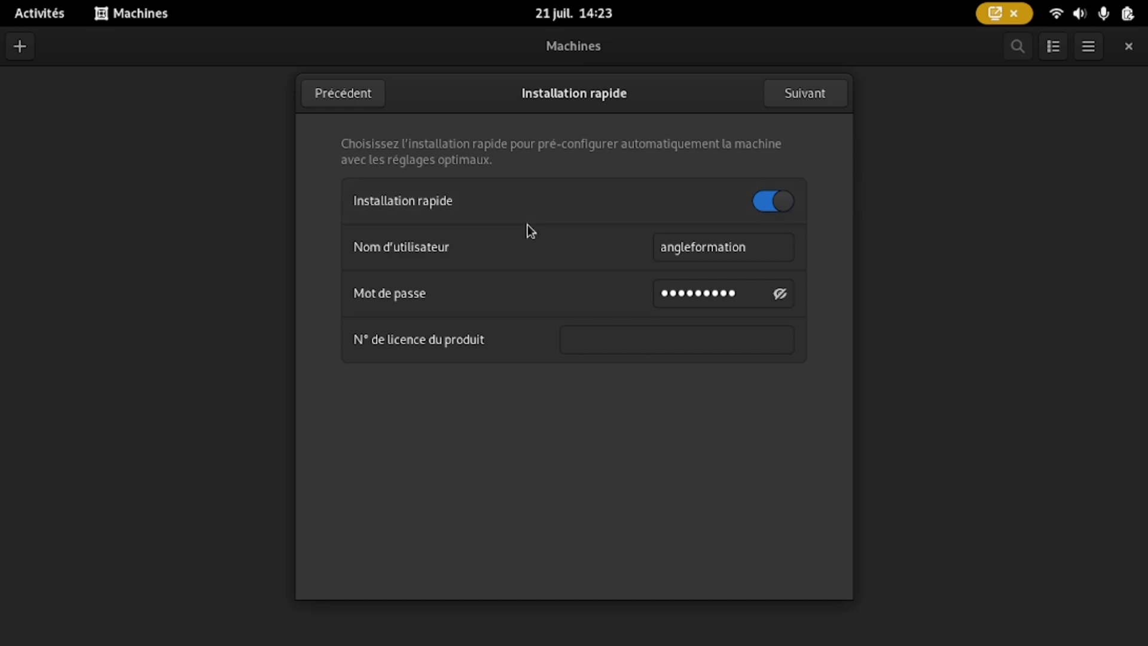
left_click(774, 204)
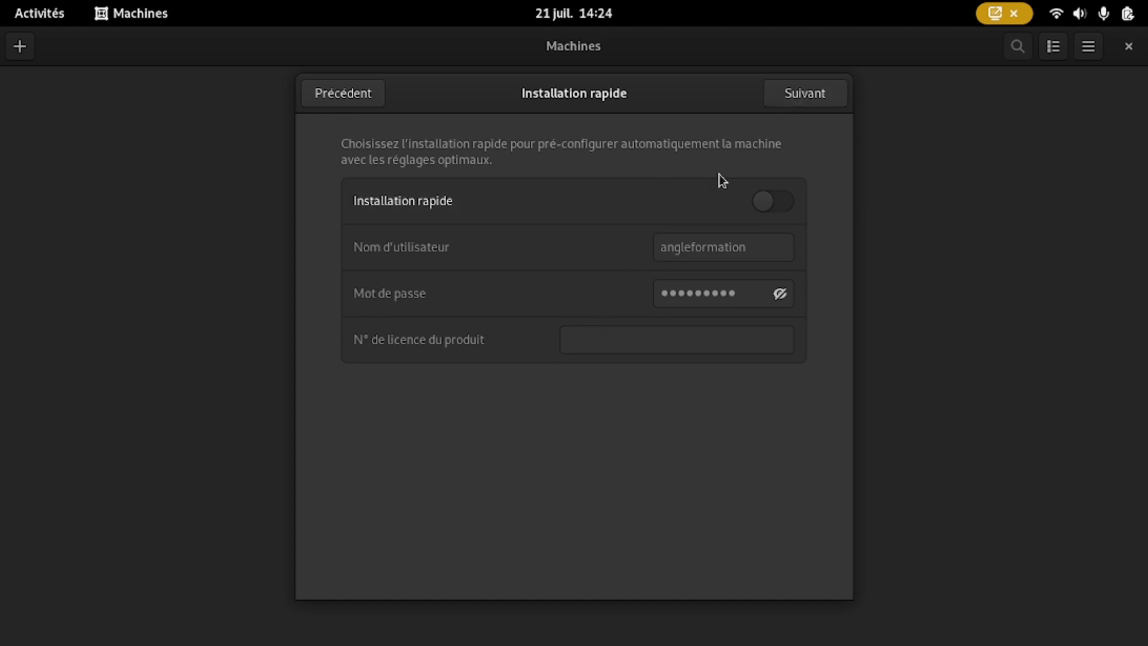
left_click(813, 100)
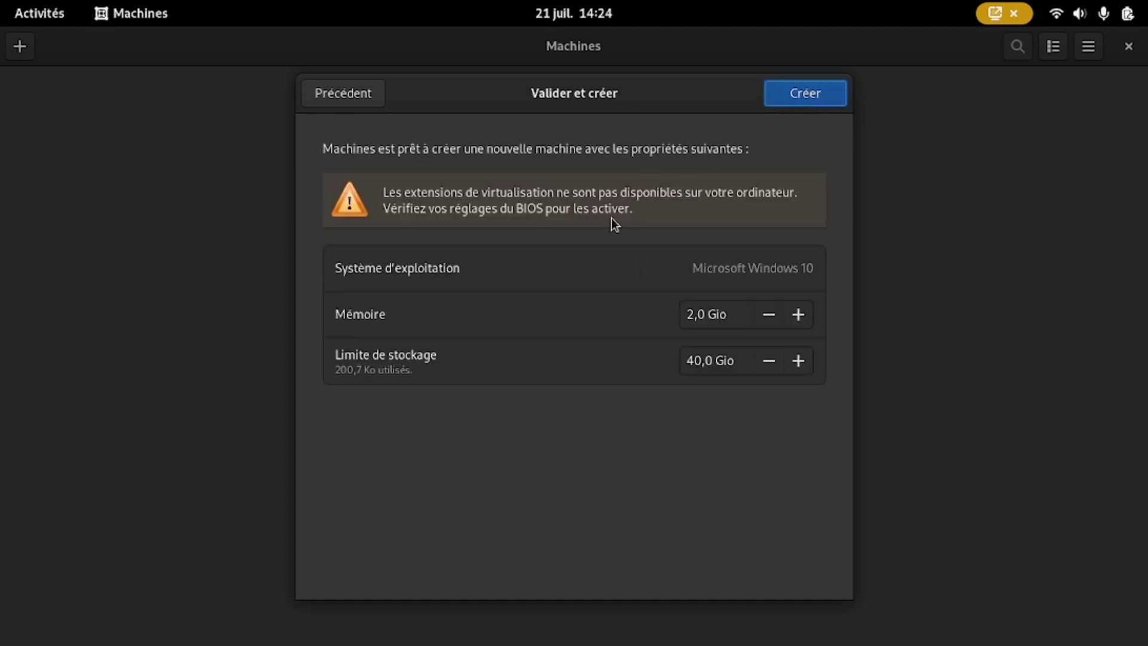
Step: Set the storage limit to 30 GiB and memory to 3 GiB, then create the VM
left_click(769, 272)
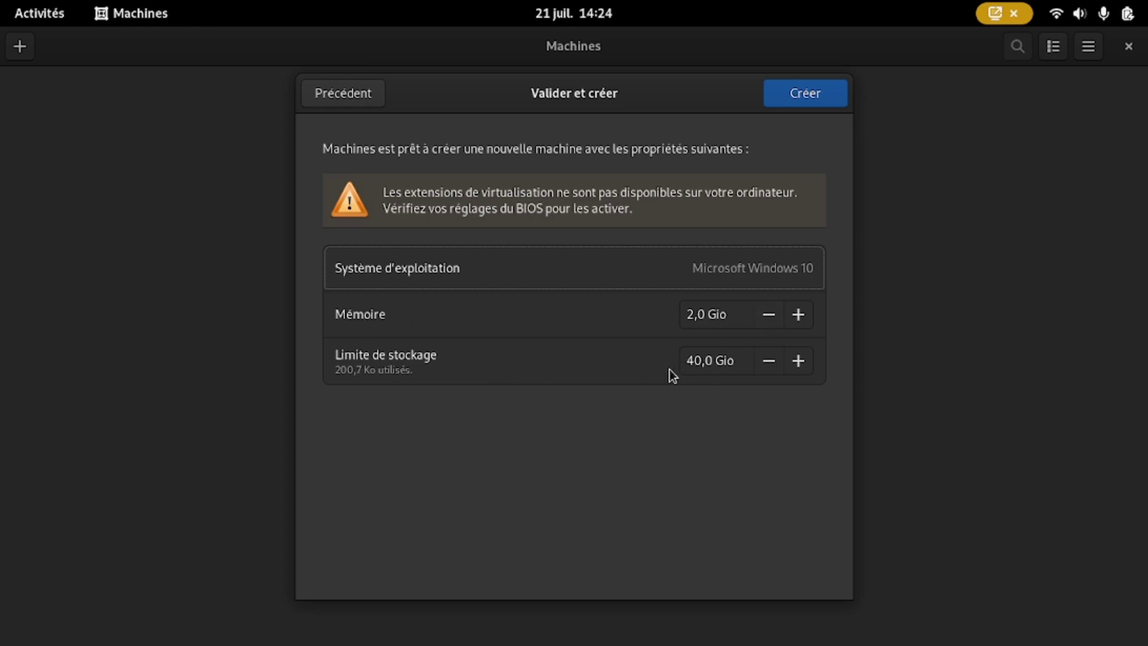
double_click(700, 360)
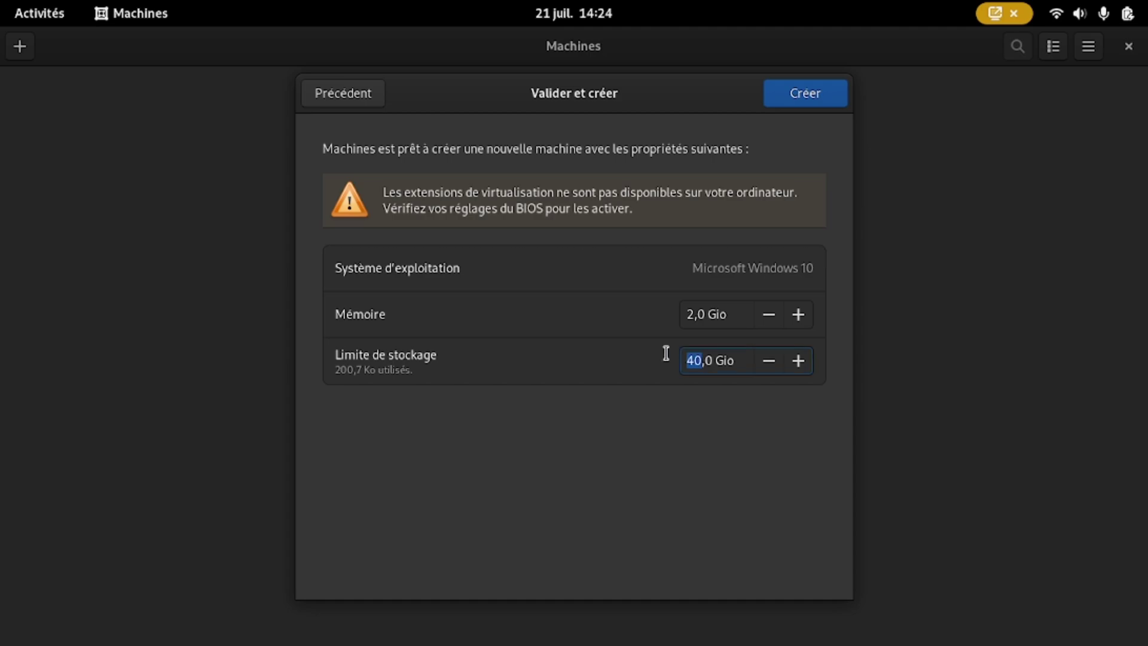
type("30")
left_click(770, 317)
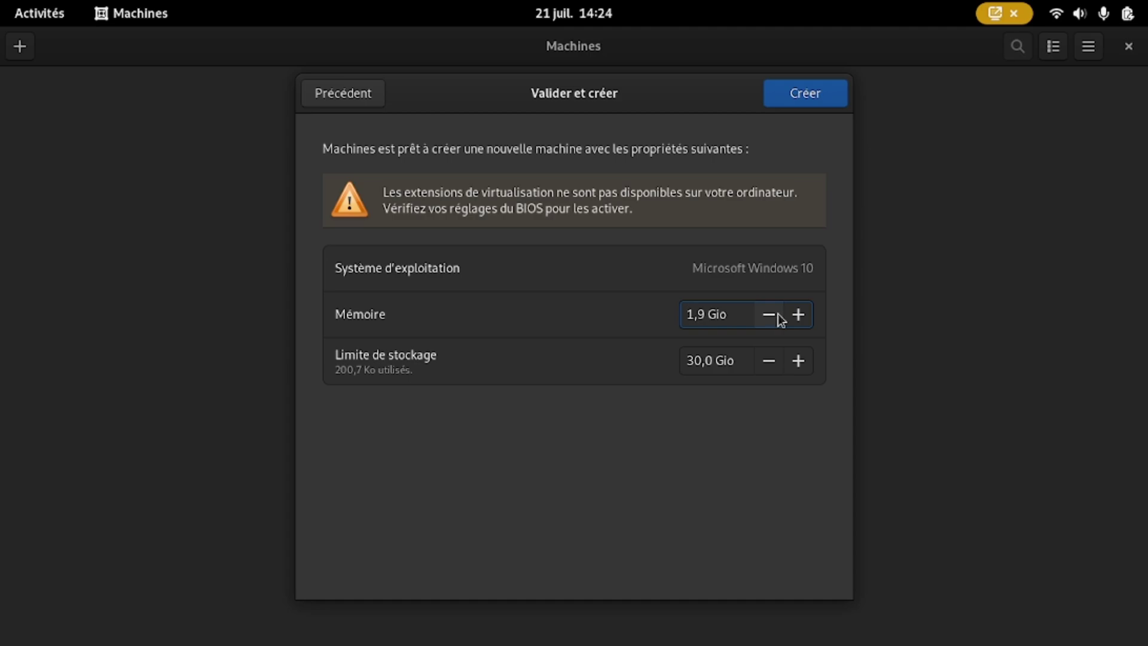
left_click(803, 316)
left_click(705, 307)
double_click(706, 308)
type("3")
left_click(813, 99)
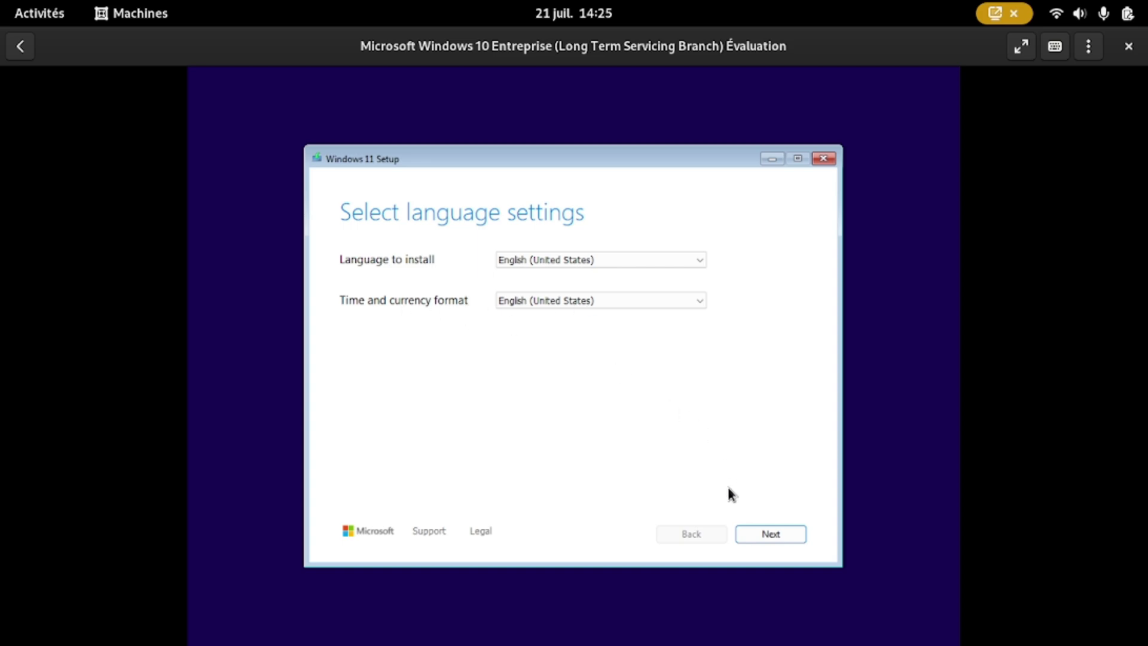
Step: Keep English (United States) and the US keyboard, accept the license, and install onto Disk 0 unallocated space
left_click(783, 540)
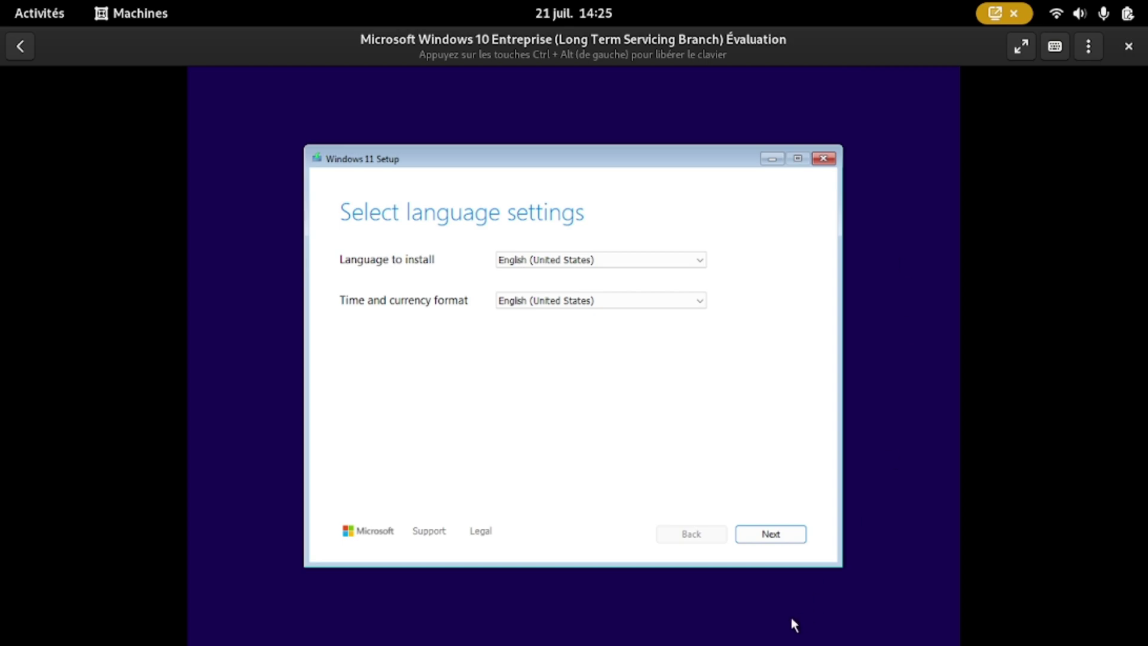
left_click(768, 541)
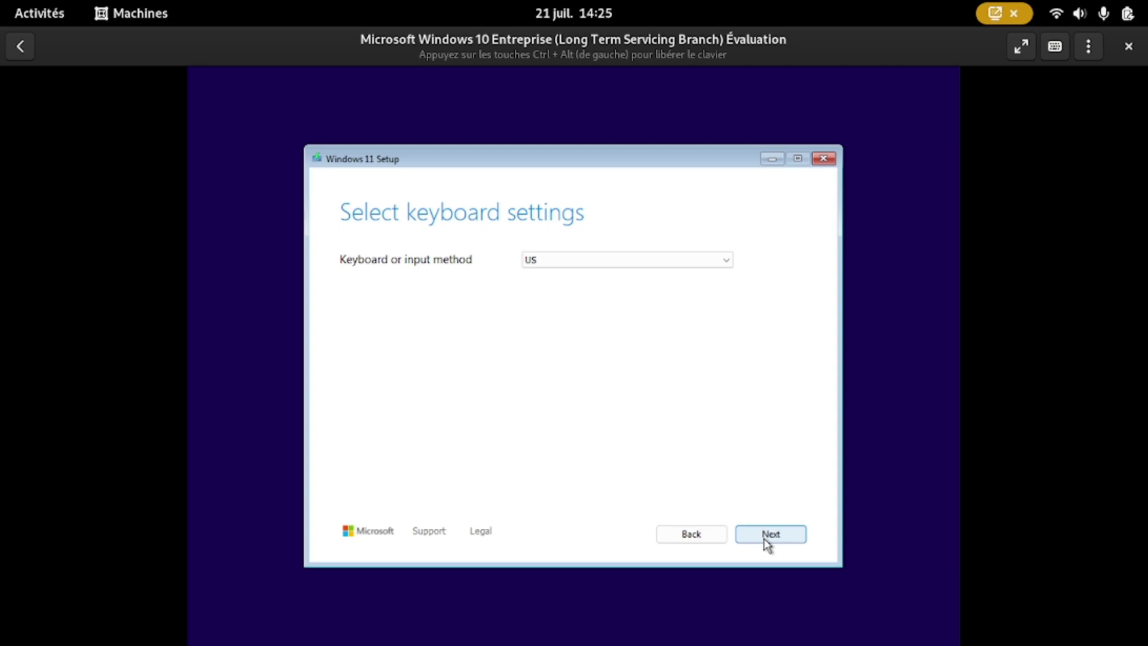
left_click(768, 541)
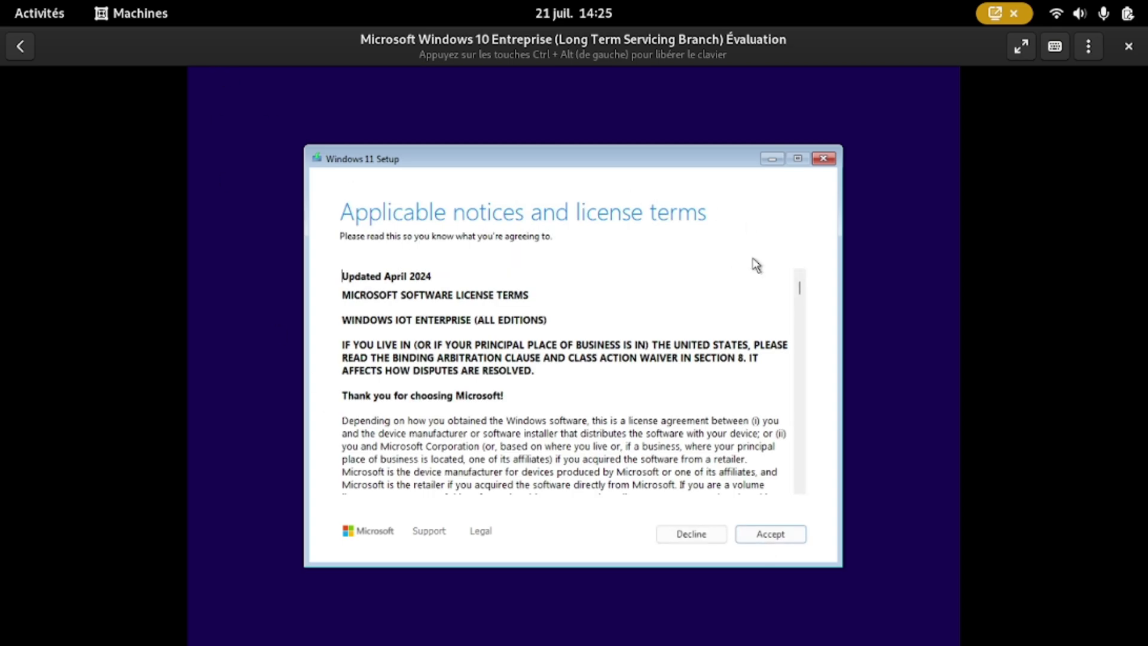
left_click(780, 542)
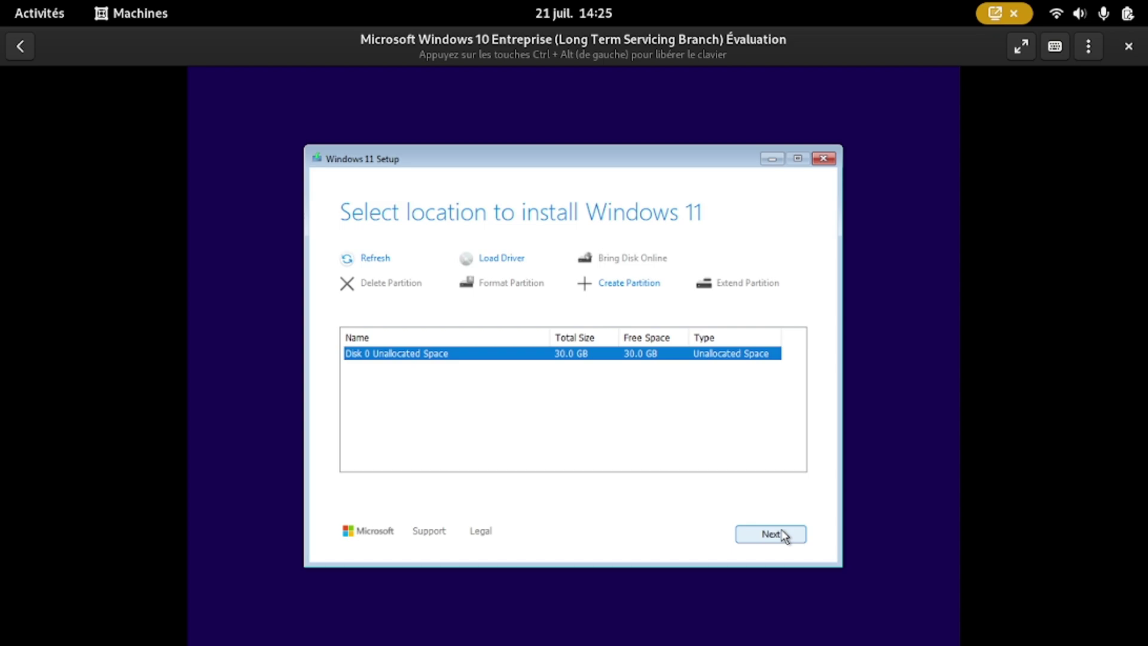
left_click(786, 537)
left_click(769, 538)
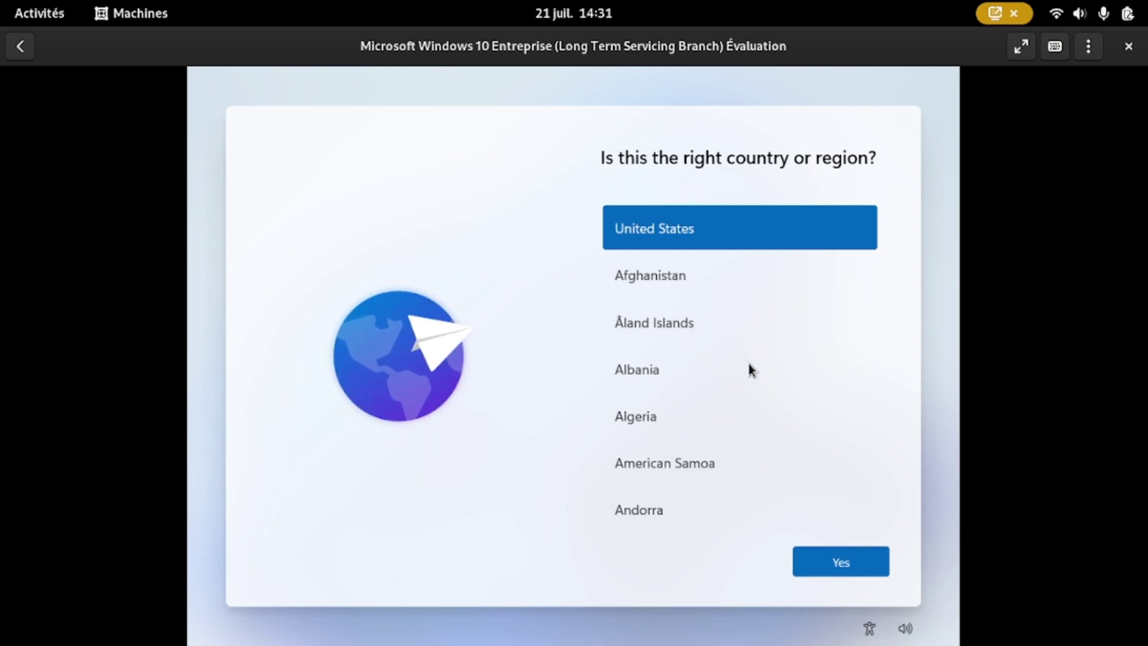
Step: Confirm United States as the region, skip extra layouts, and choose domain join for a local account
left_click(859, 573)
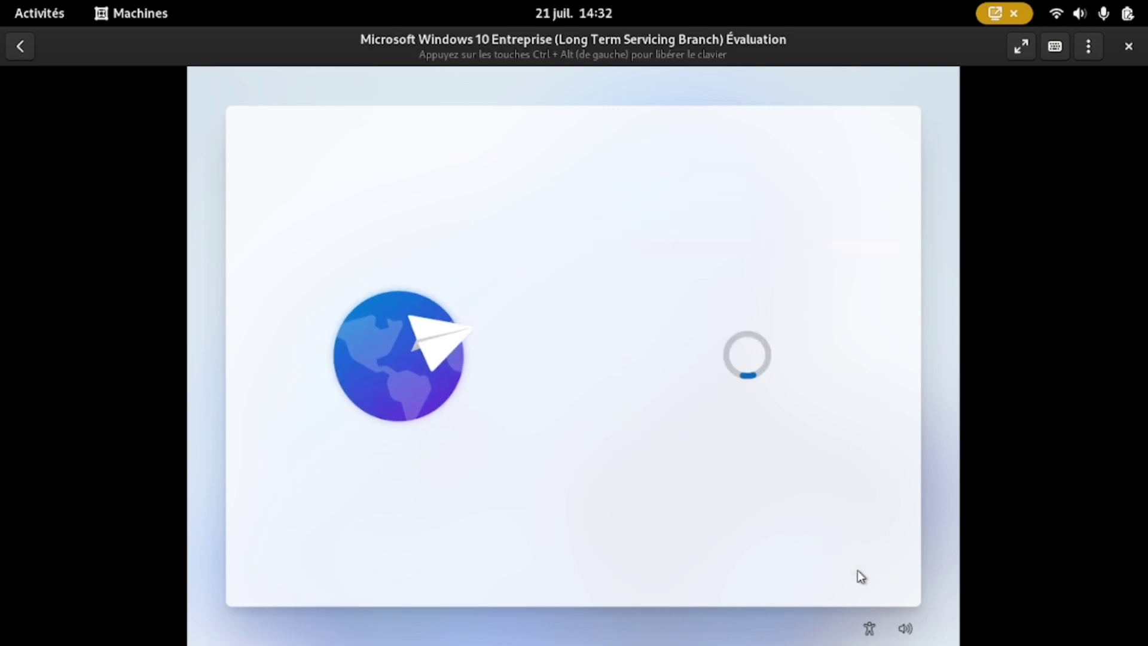
left_click(858, 572)
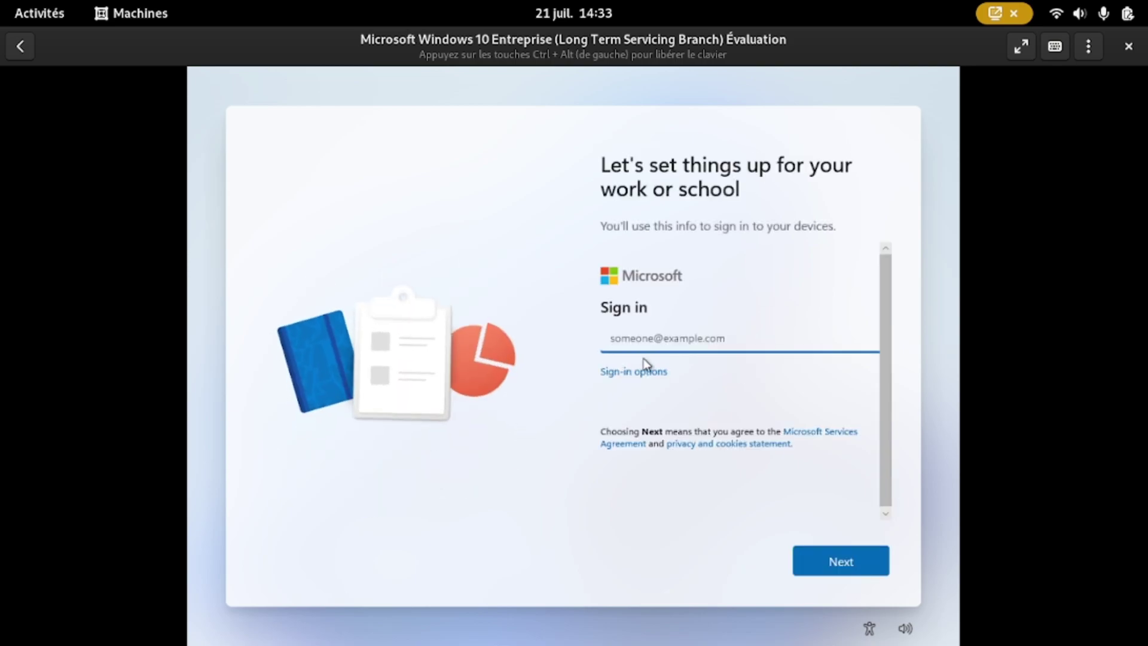
left_click(646, 378)
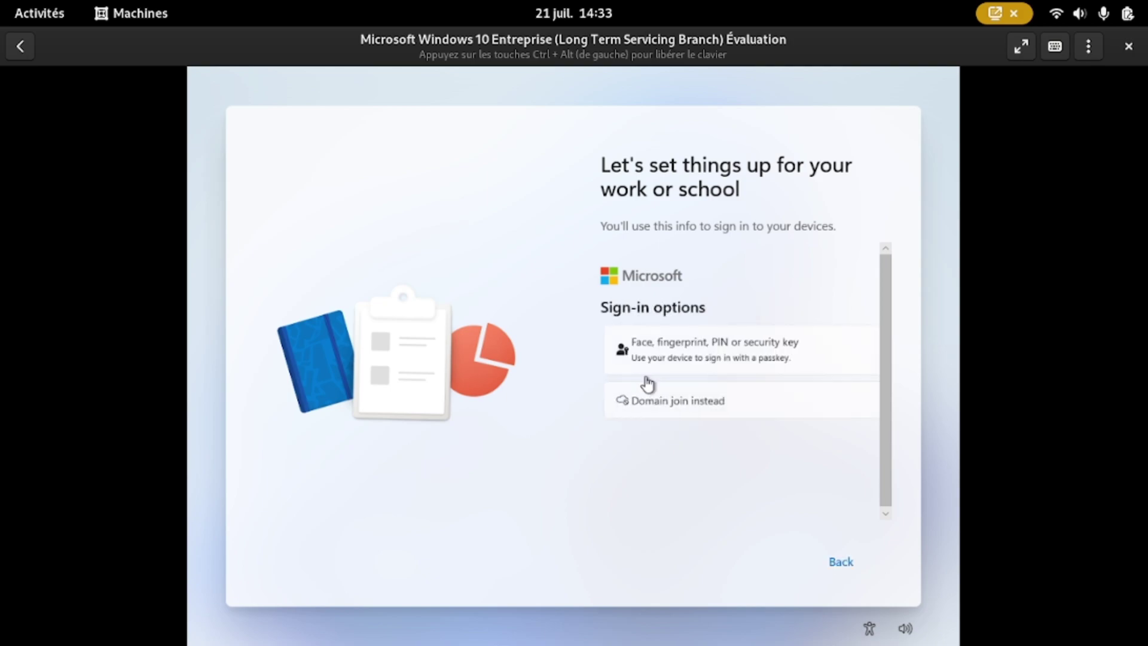
left_click(692, 407)
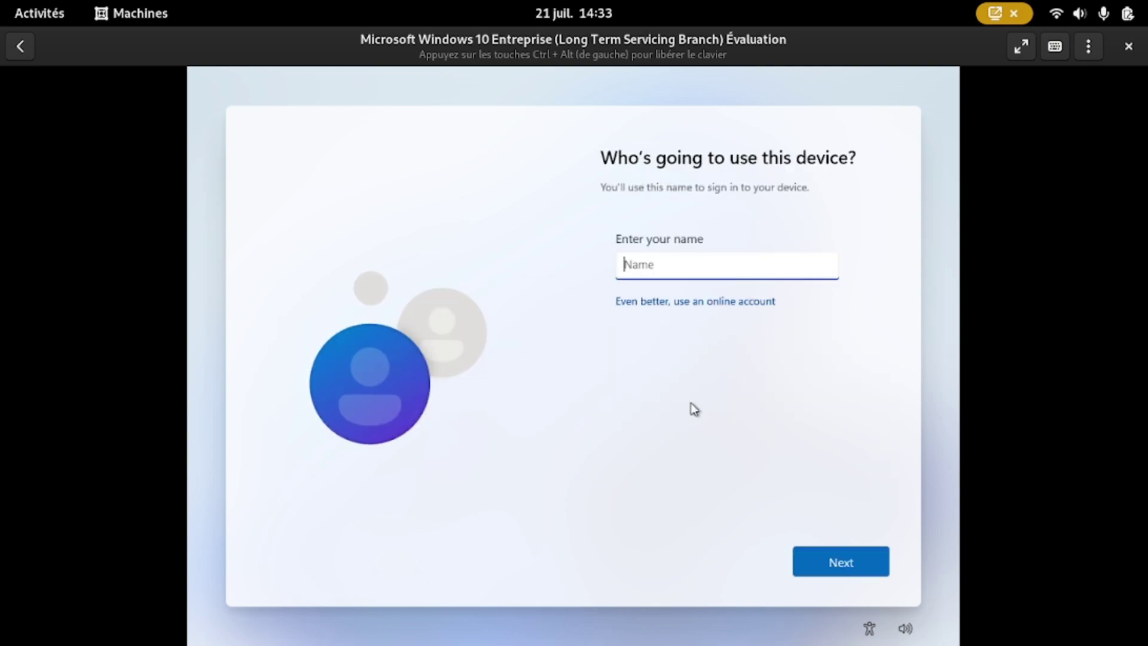
Step: Enter the local account name, continue past the password page, and begin the first security answer
left_click(850, 563)
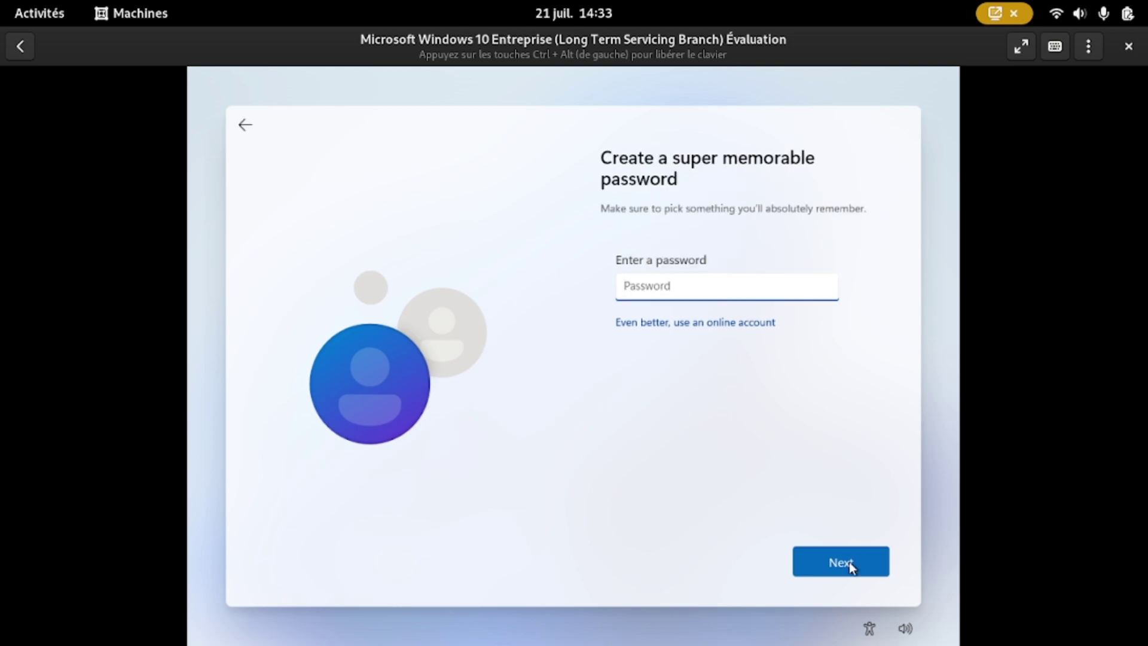
left_click(849, 561)
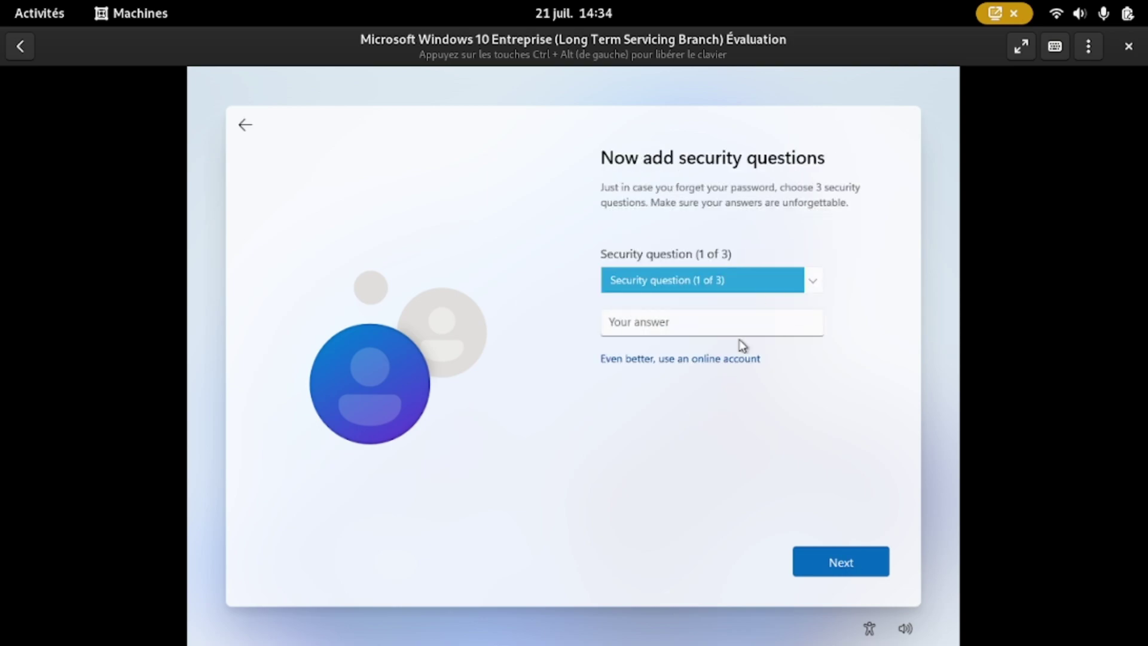
left_click(752, 323)
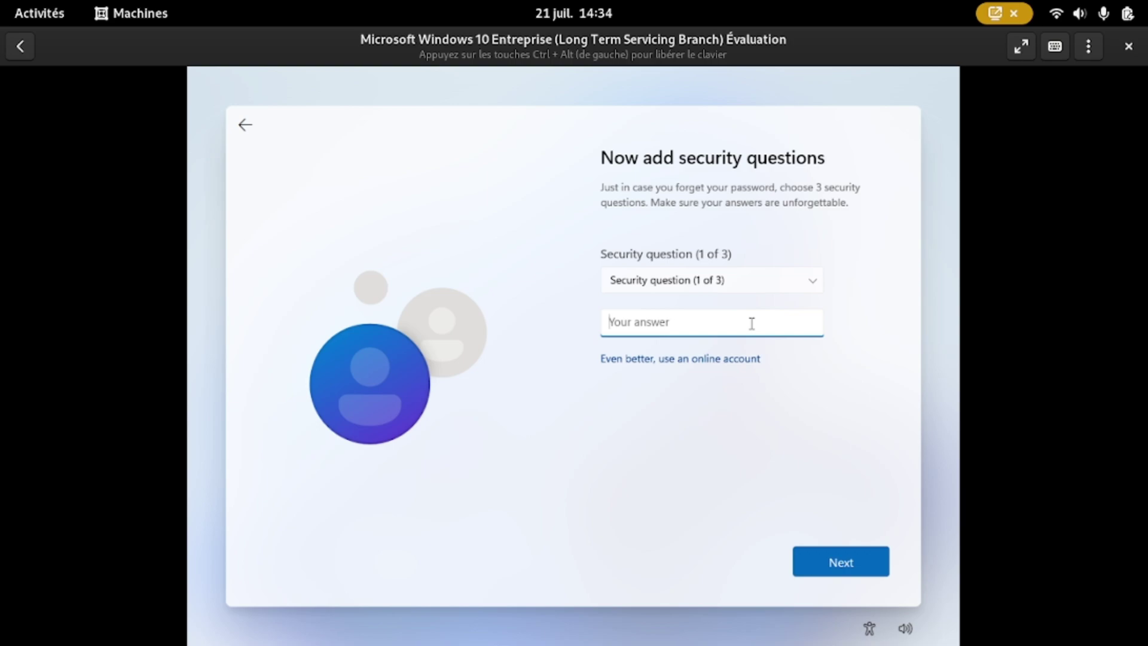
Step: Answer the first security question, choosing the first pet's name question
left_click(857, 568)
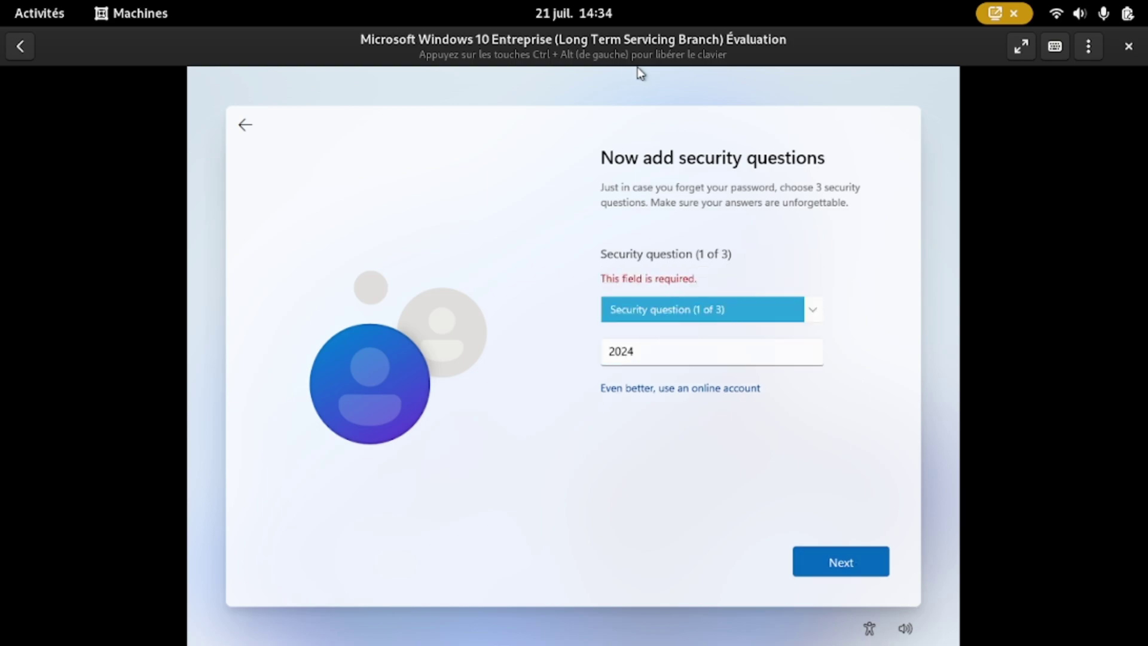
left_click(726, 312)
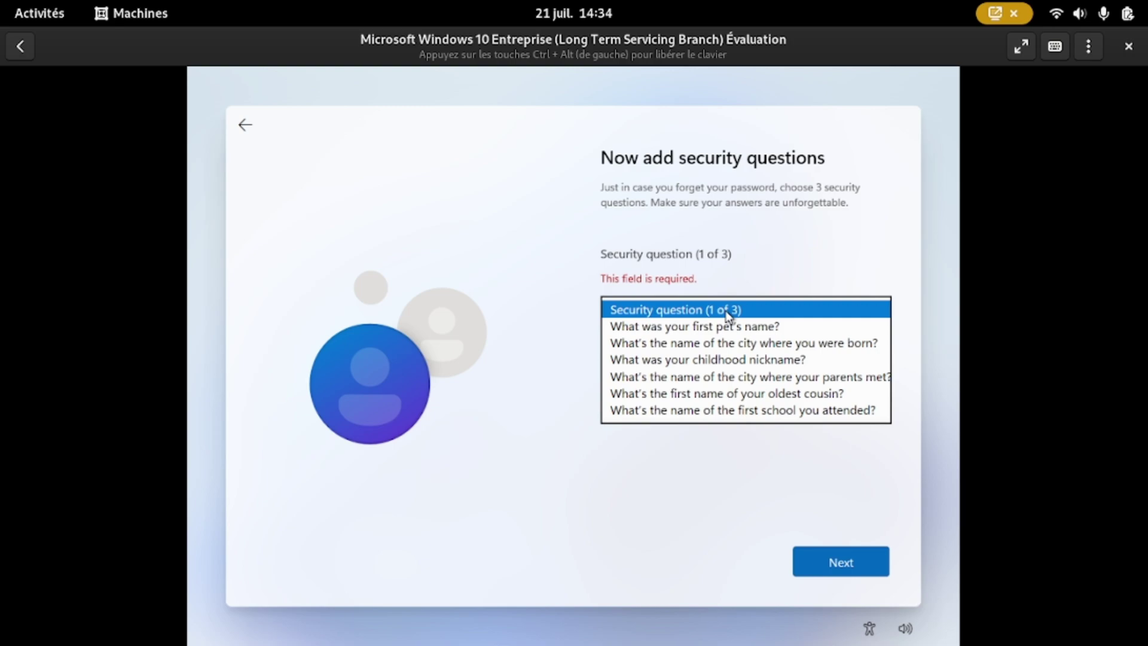
left_click(693, 327)
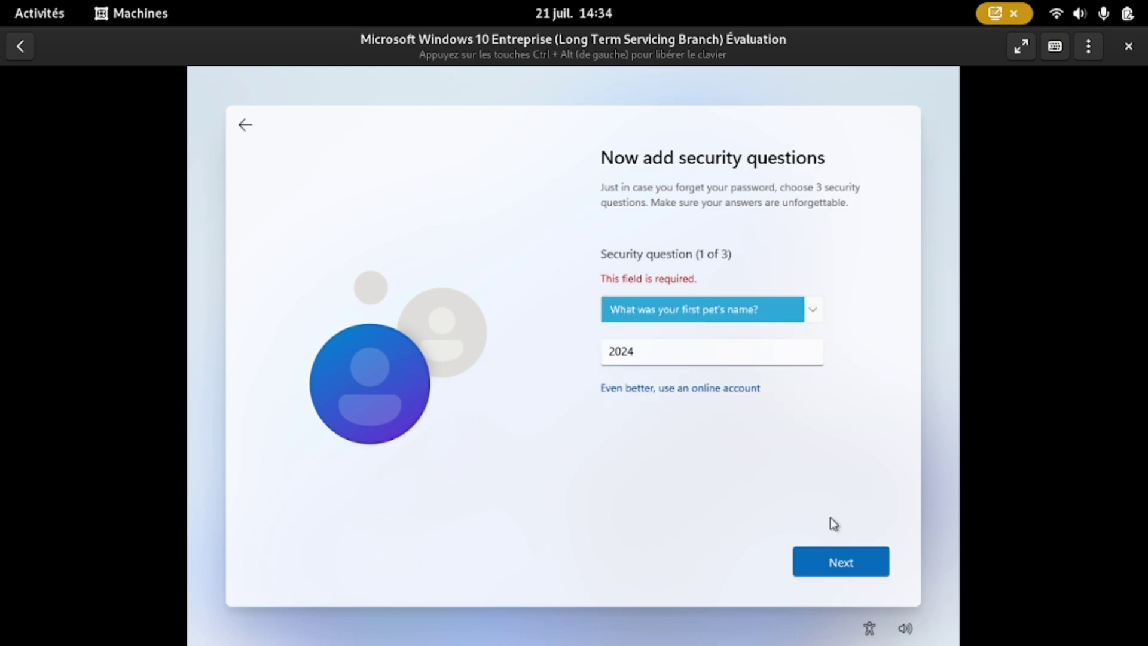
left_click(876, 570)
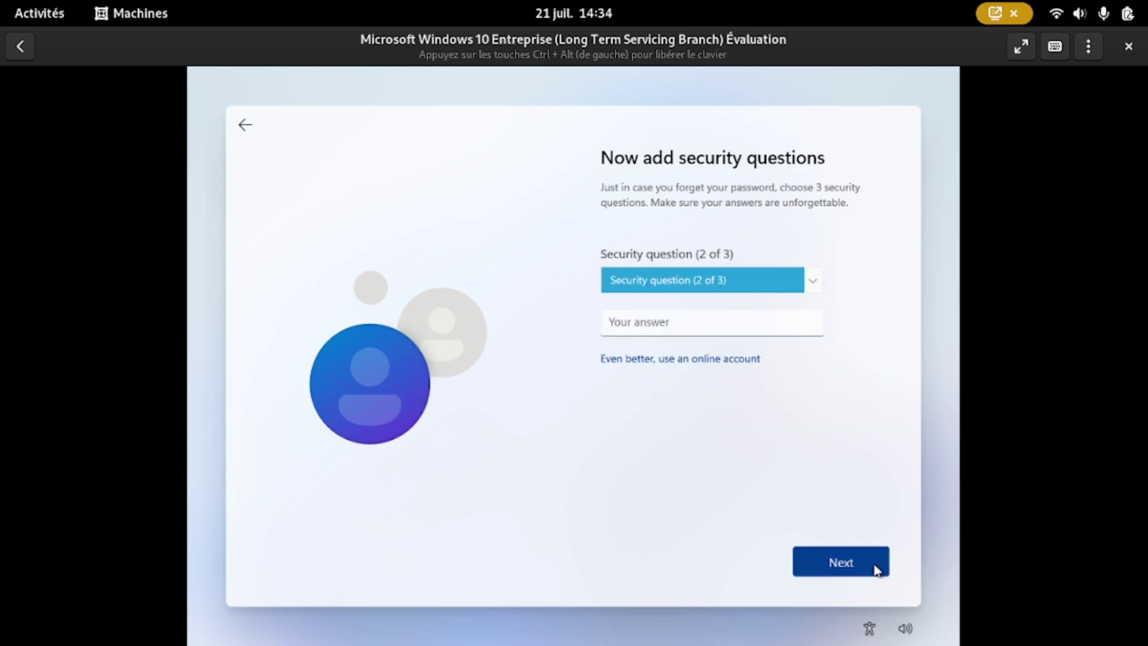
Step: Set the second security question to childhood nickname and type its answer
left_click(730, 290)
left_click(712, 315)
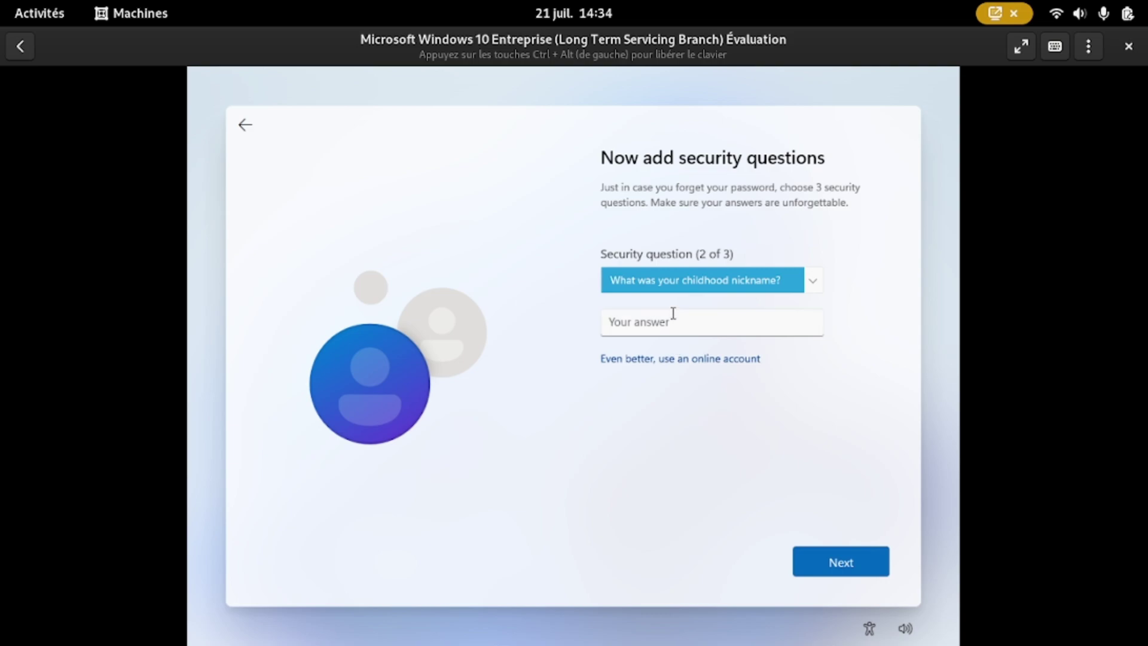
left_click(673, 313)
left_click(847, 560)
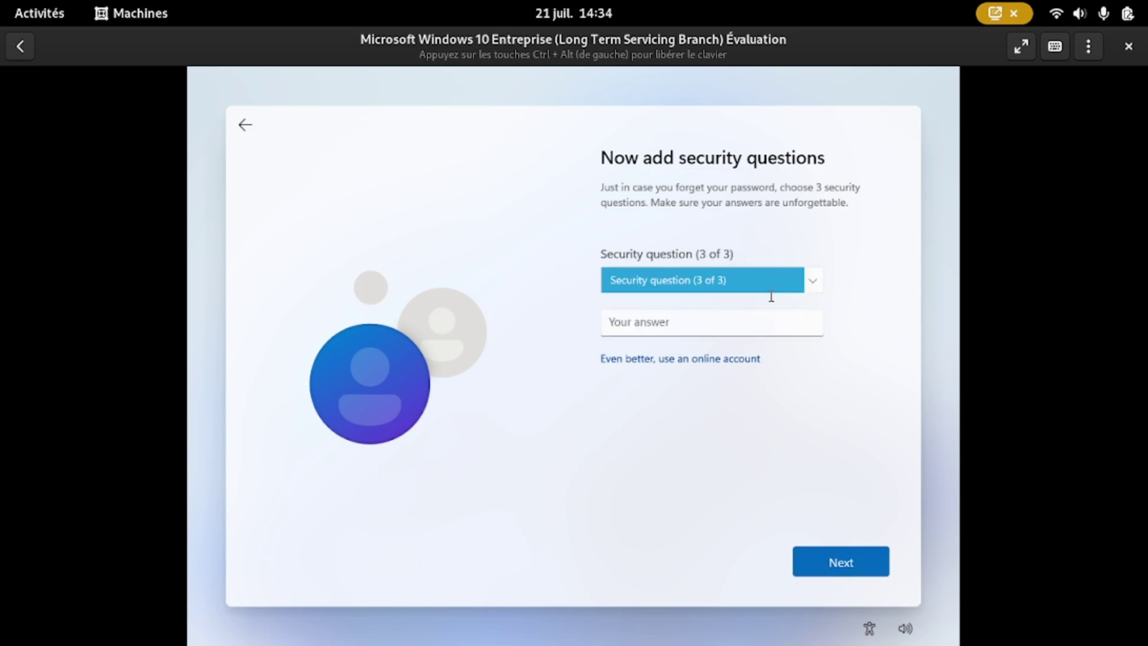
Step: Set the third security question to oldest cousin, answer it, and submit
left_click(813, 285)
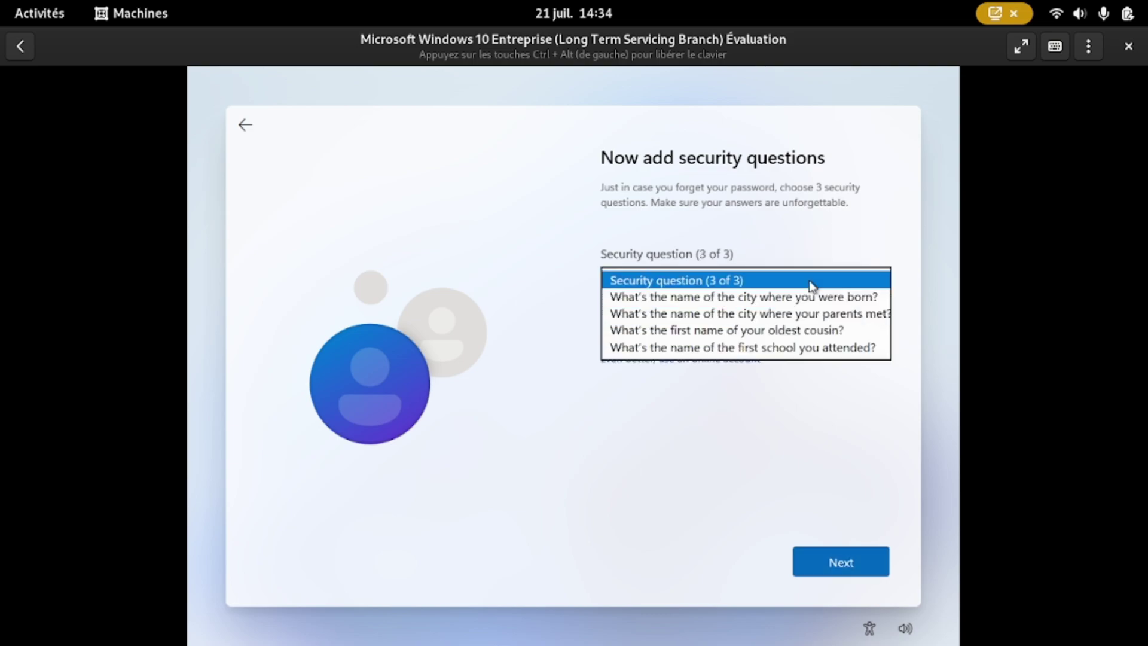
left_click(764, 333)
left_click(745, 331)
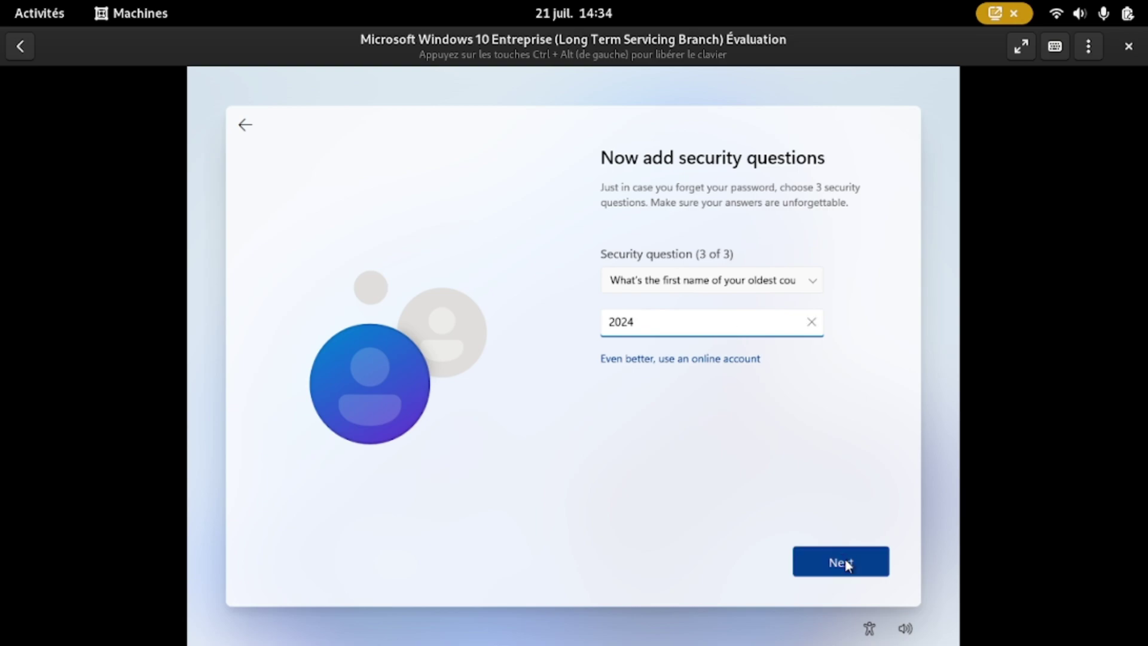
left_click(846, 560)
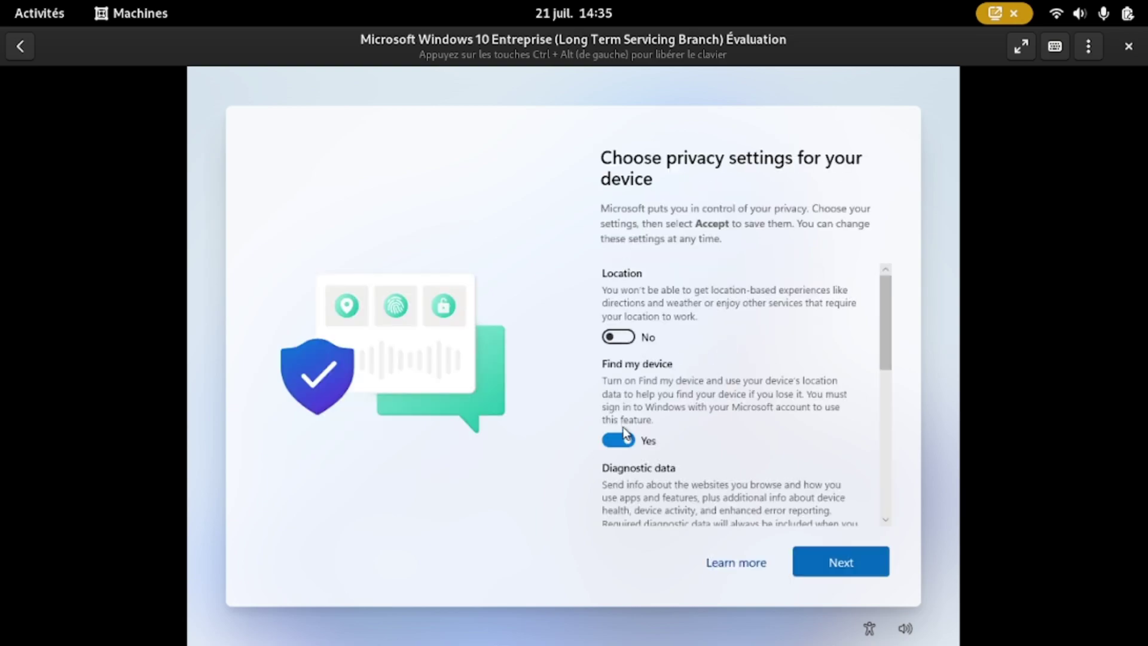
Step: Turn off Find my device, the remaining toggles, Tailored experiences and Advertising ID, then accept
left_click(624, 437)
left_click_drag(879, 314, 866, 445)
left_click(626, 267)
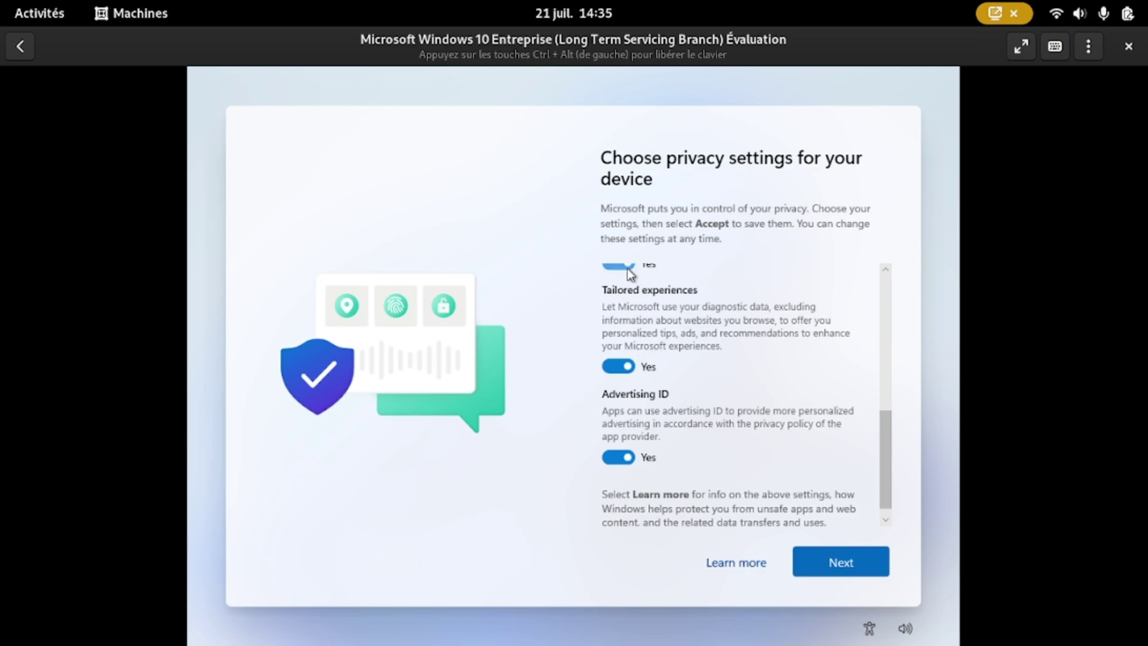
left_click(629, 365)
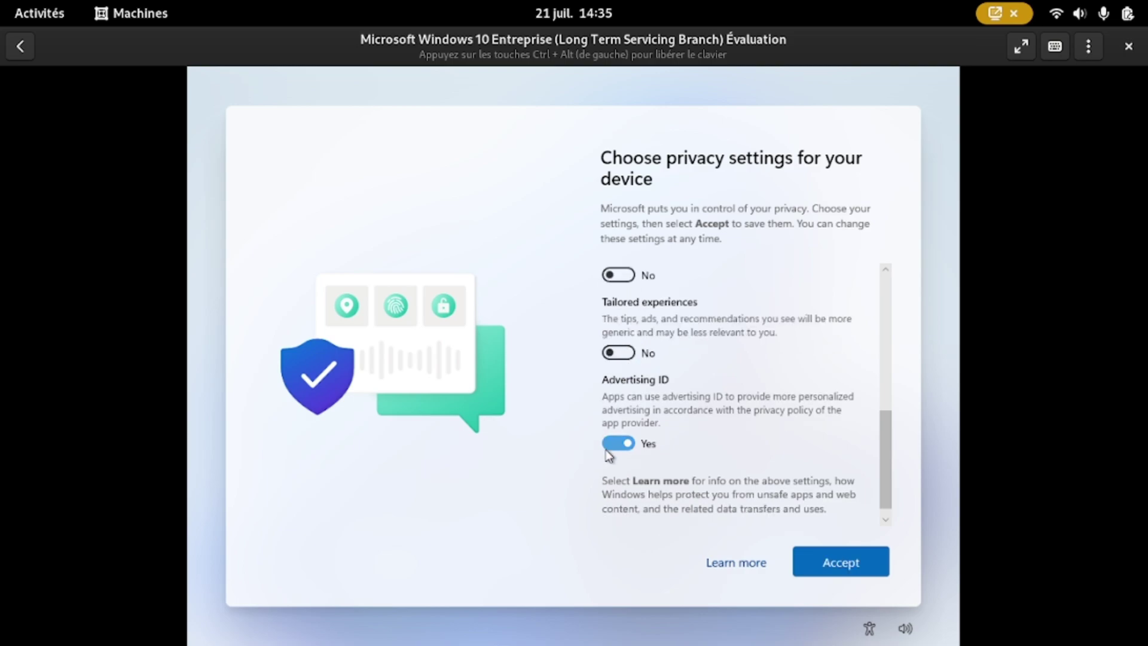
left_click(626, 443)
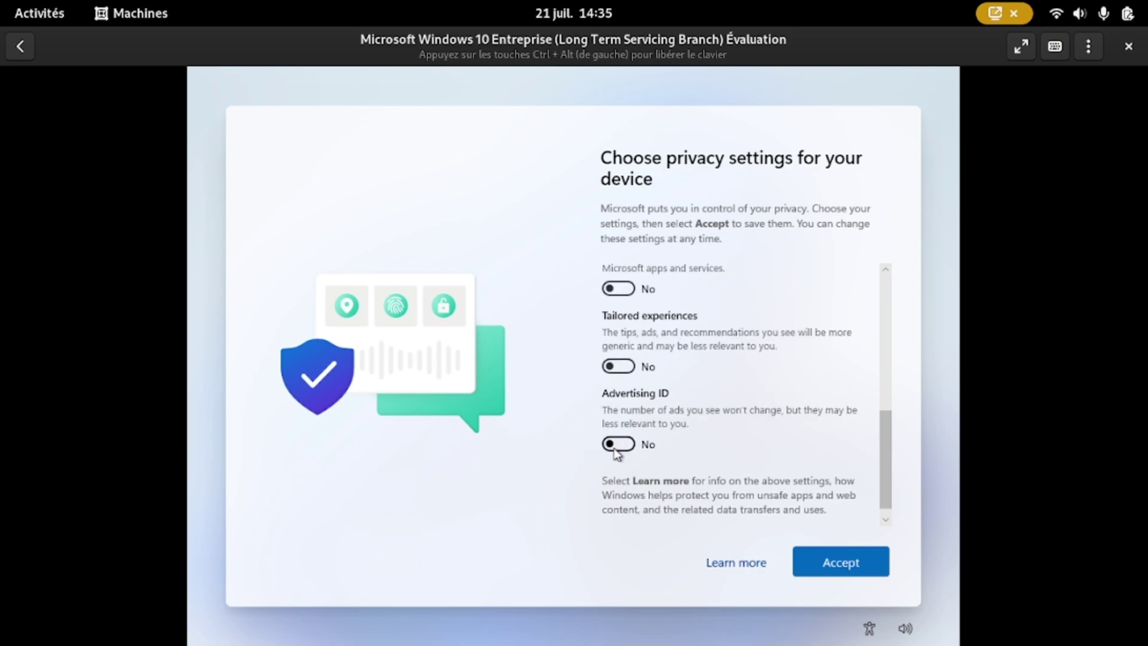
left_click(855, 568)
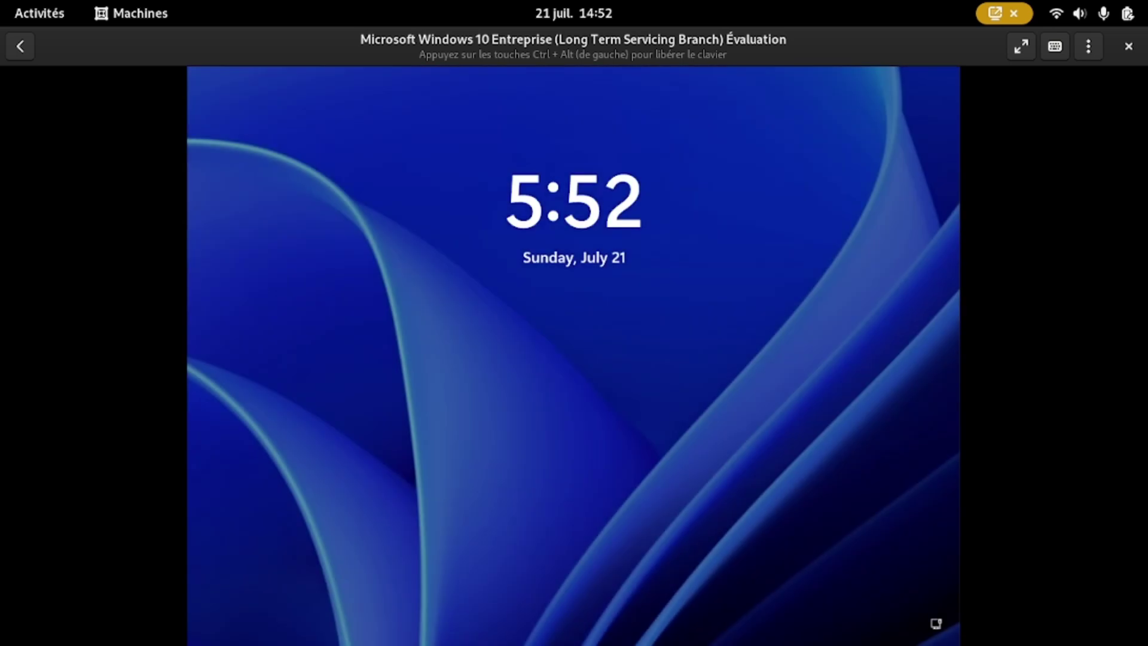
Step: Enter the account password on the Windows sign-in screen to reach the desktop
type("••••")
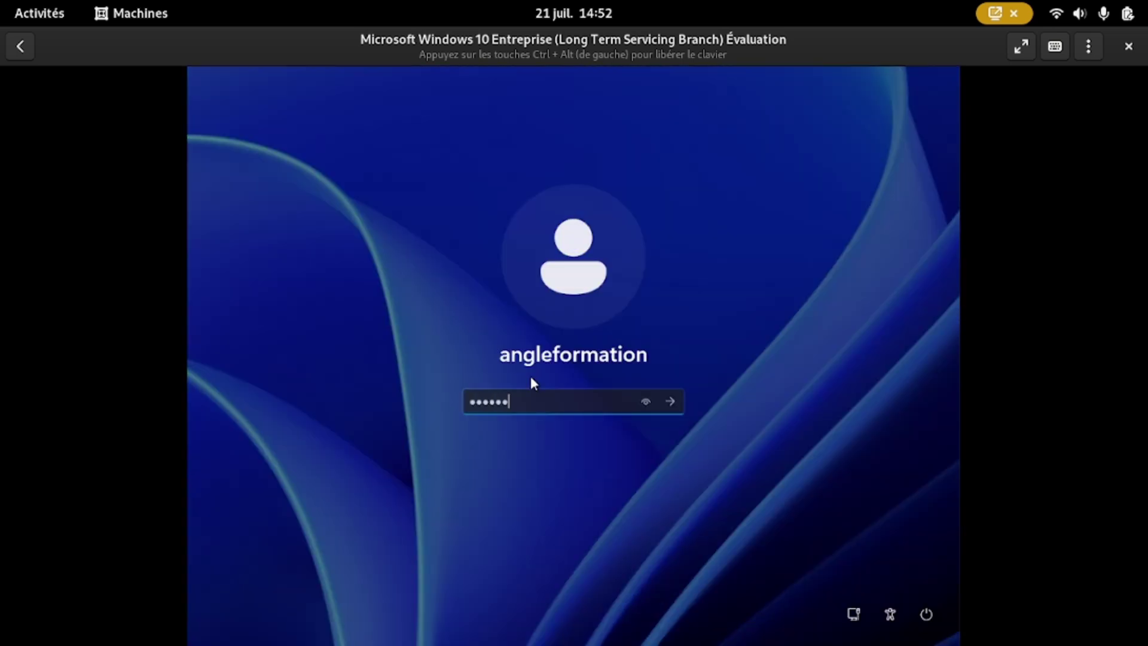
type("•••••")
key("Return")
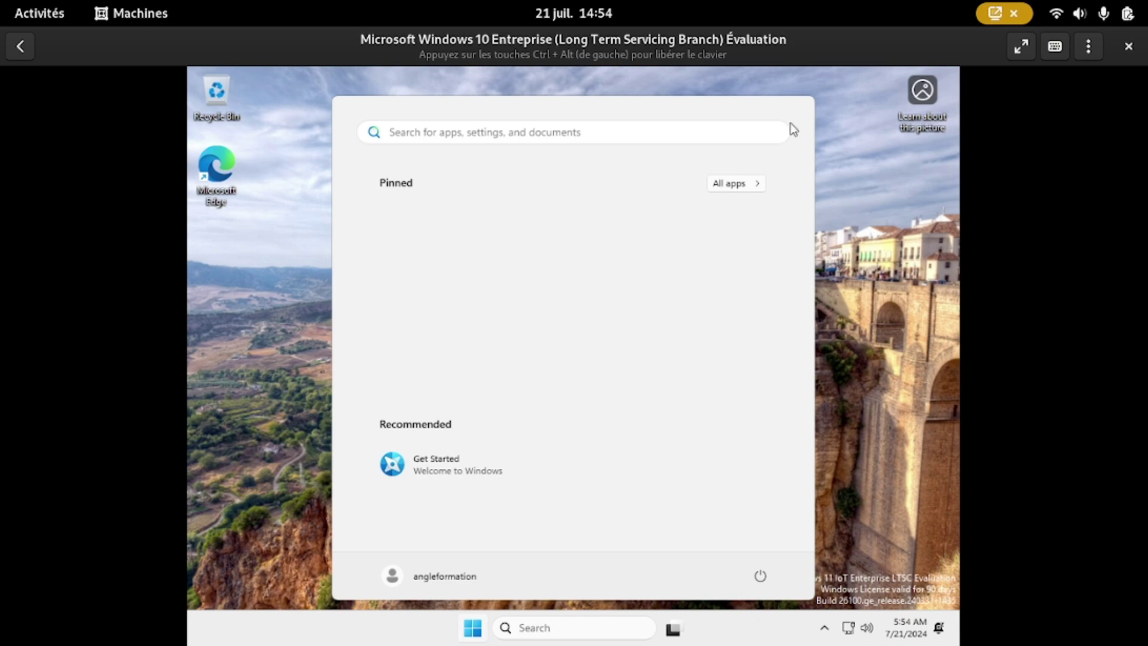
Step: Launch Command Prompt by searching 'cd' from Start, then close its window
left_click(938, 193)
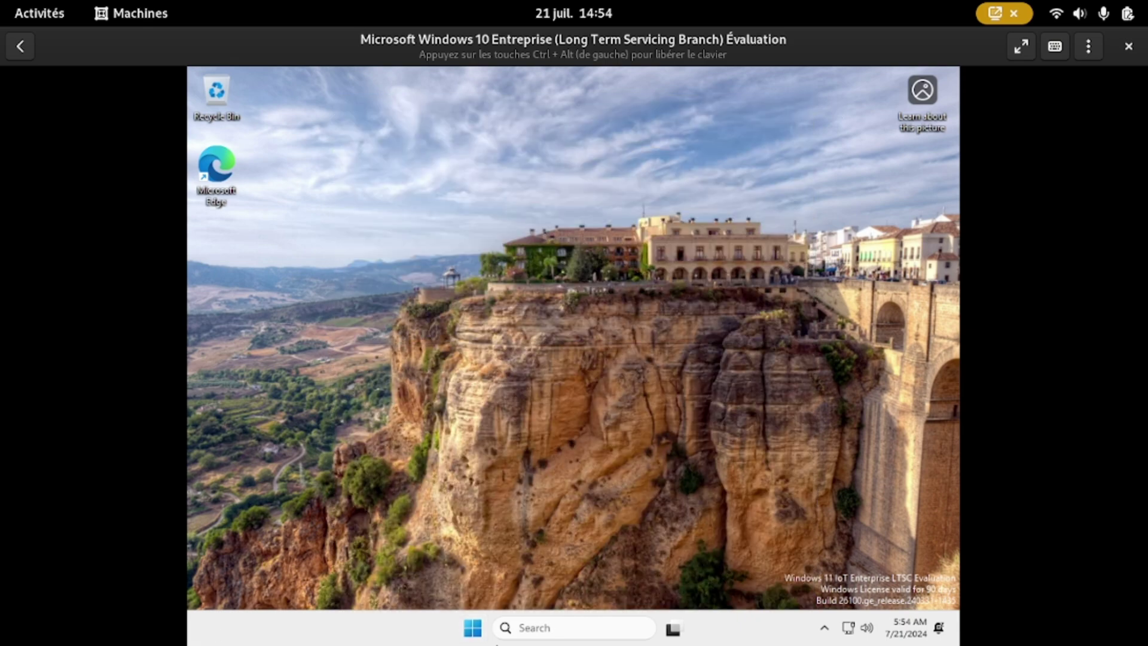
left_click(472, 627)
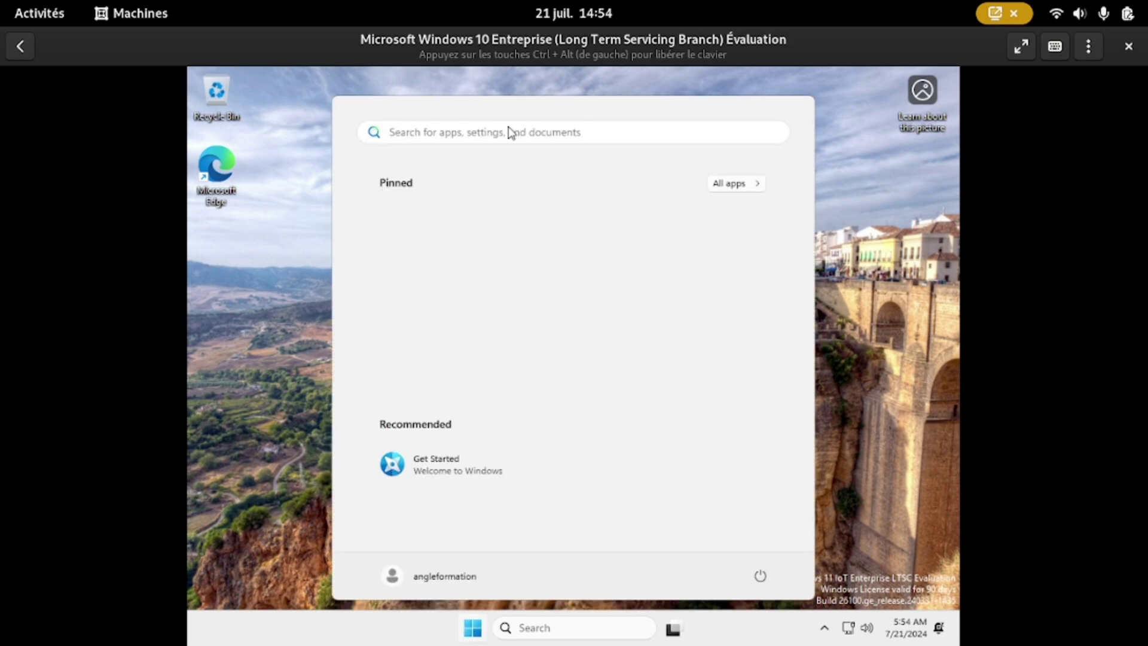
type("cd")
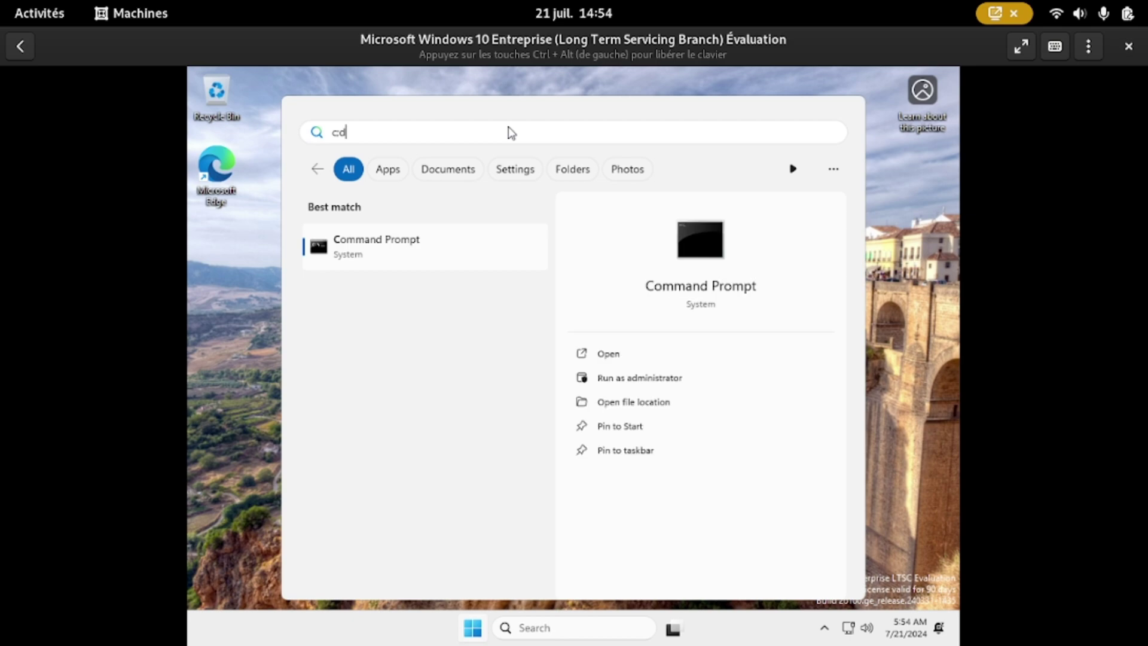
key("Return")
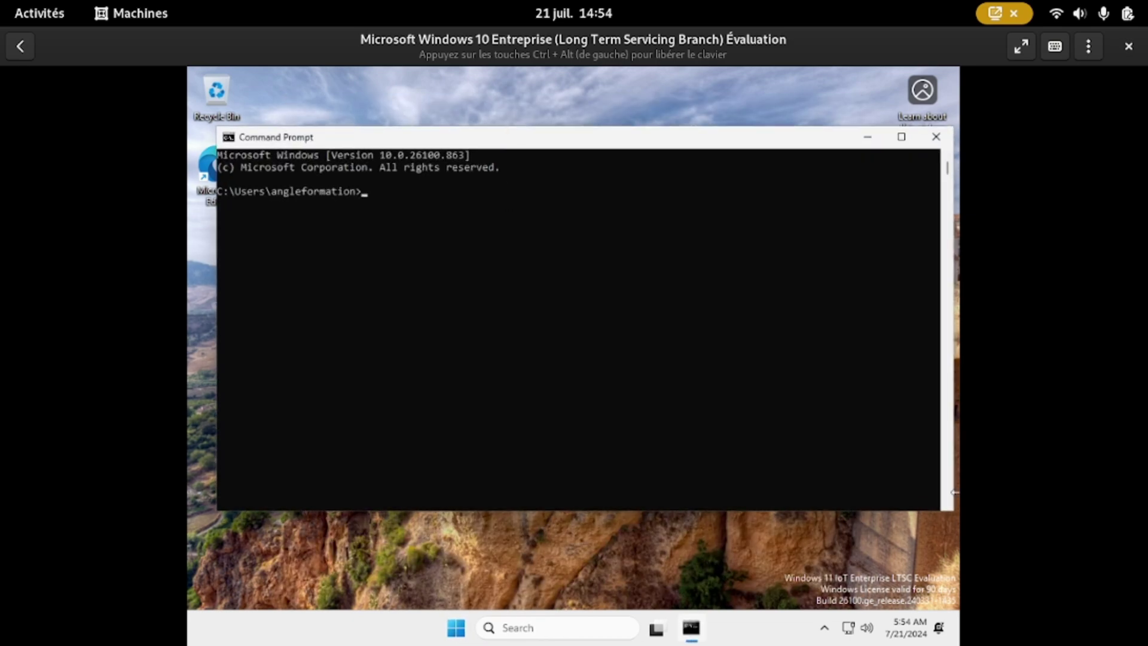
left_click(938, 137)
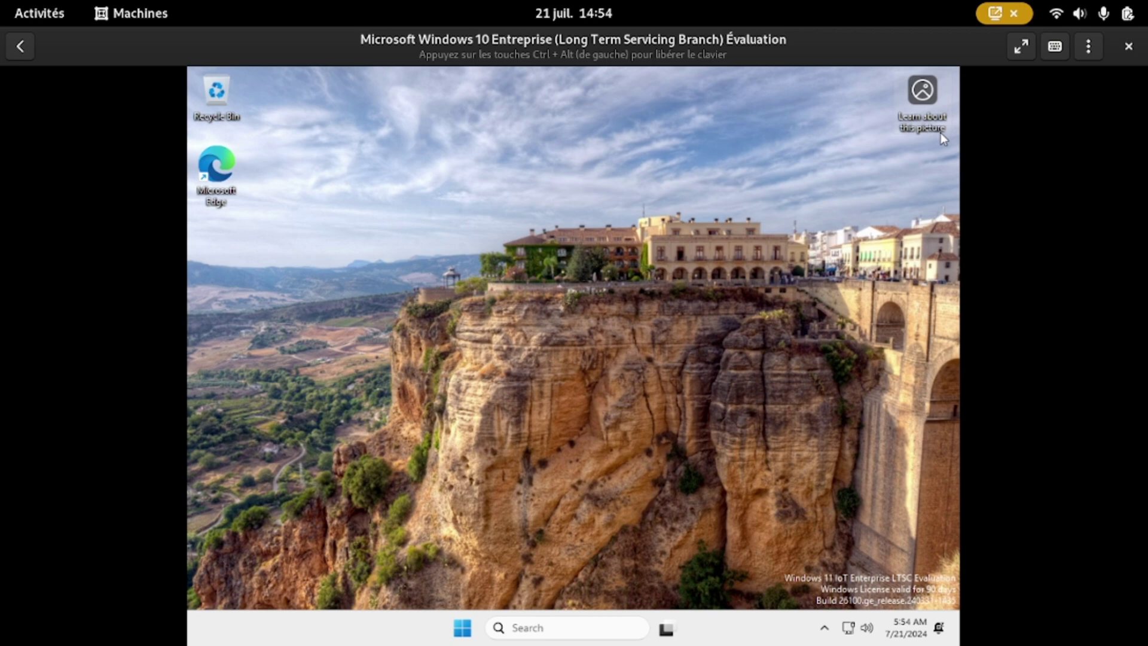
Step: Shut down the Windows guest from the Start menu's power options
left_click(470, 639)
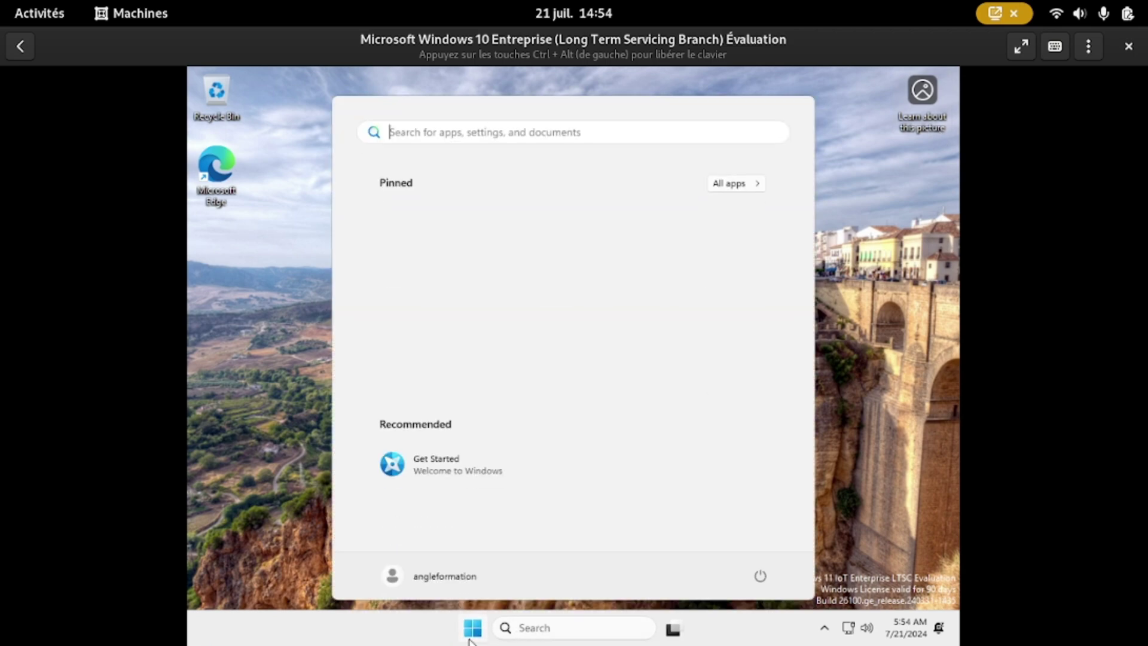
left_click(758, 580)
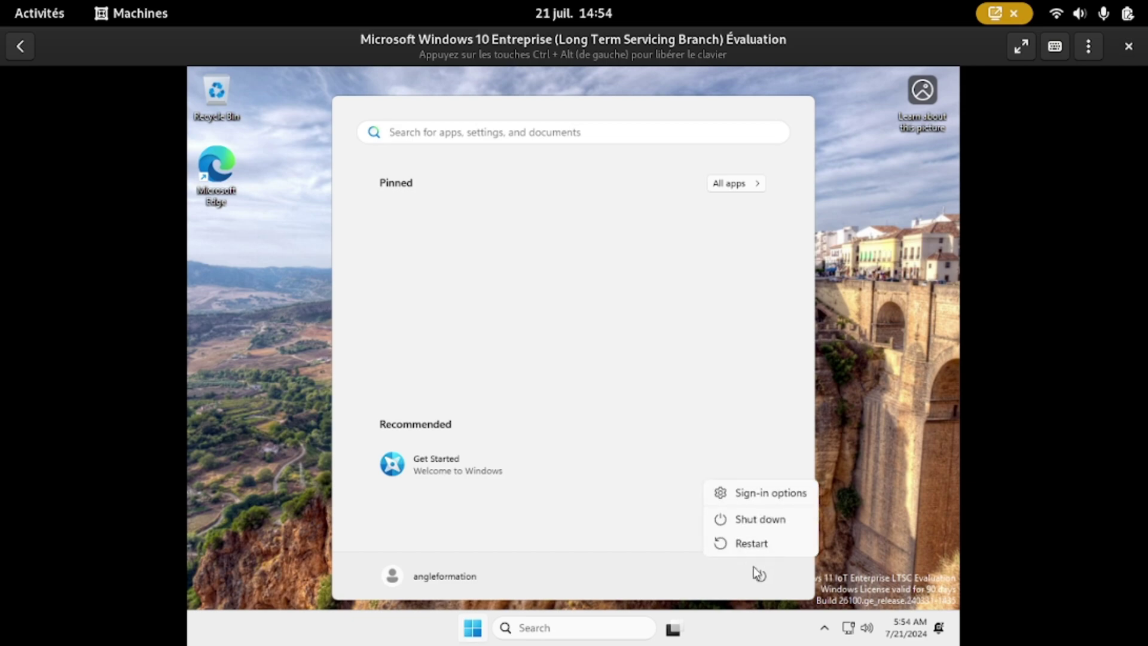
left_click(765, 520)
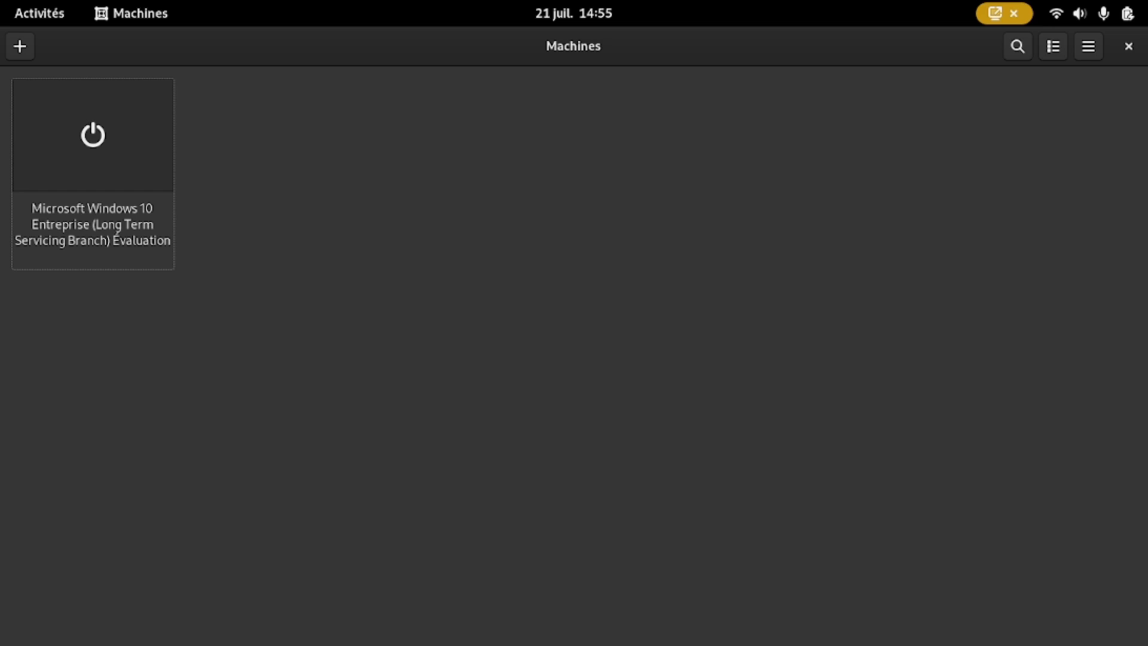
Step: Boot the Windows VM, dismiss the lock screen, and sign in to the desktop
key("Return")
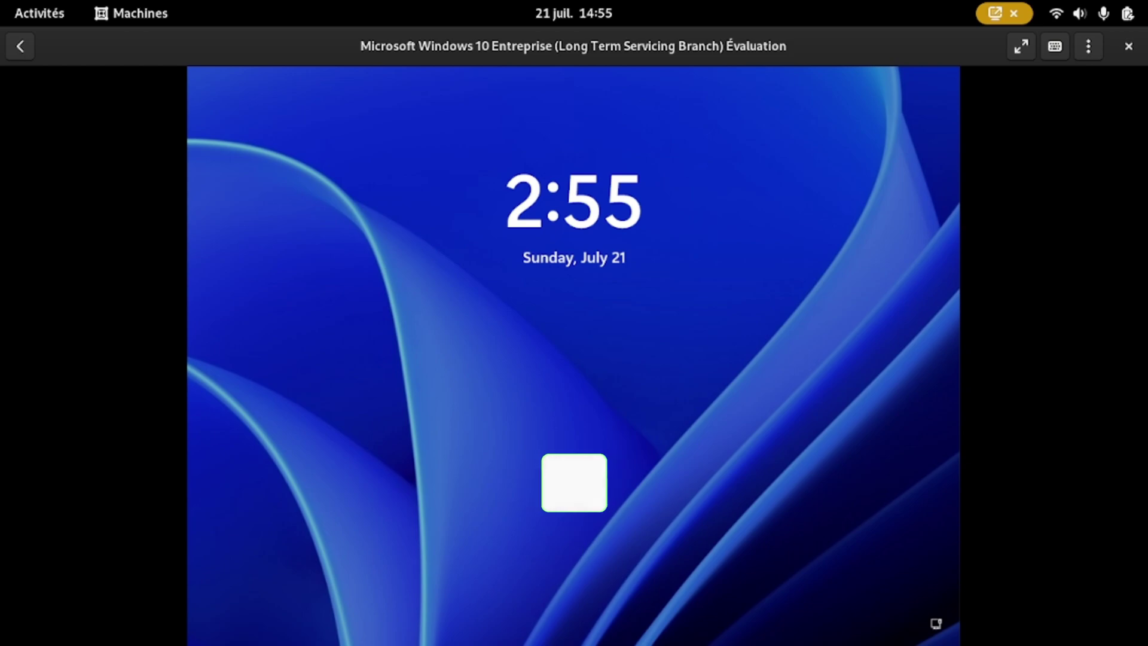
left_click(401, 182)
key("Return")
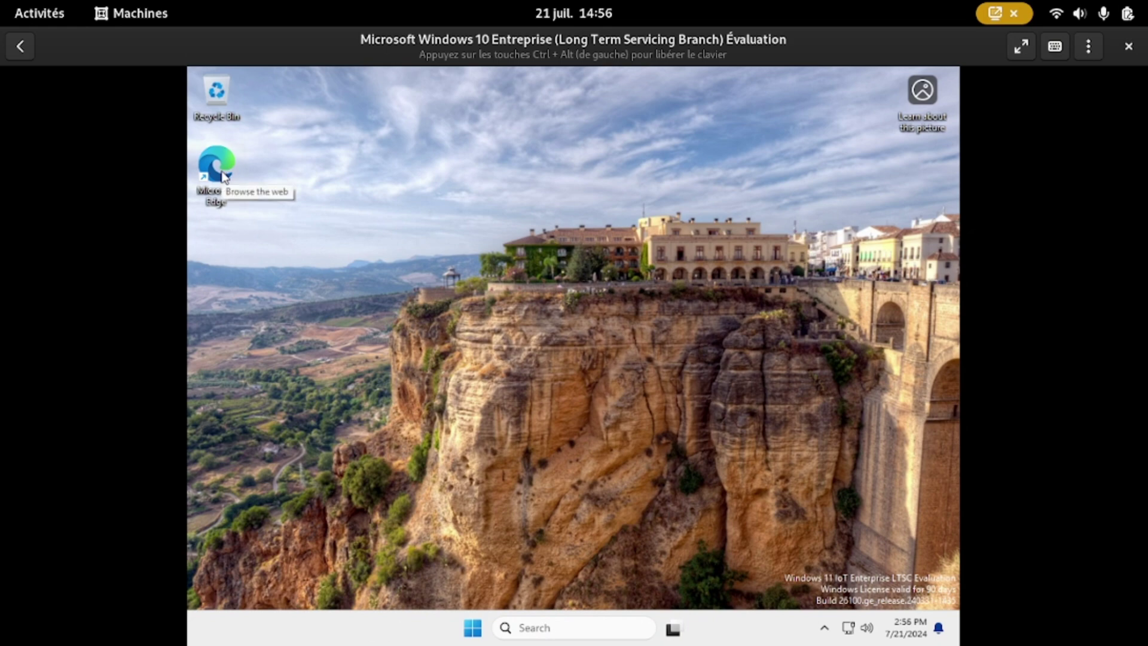
Step: Launch Edge, start without signing in or importing browser data, and choose the Dark appearance
double_click(224, 175)
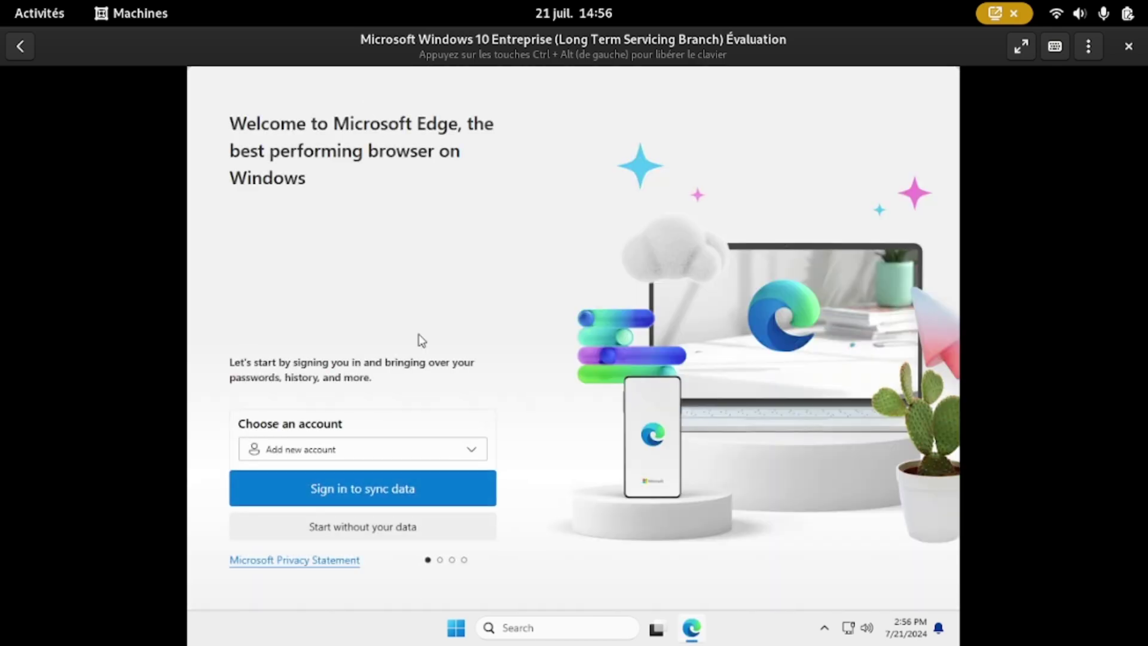
left_click(346, 526)
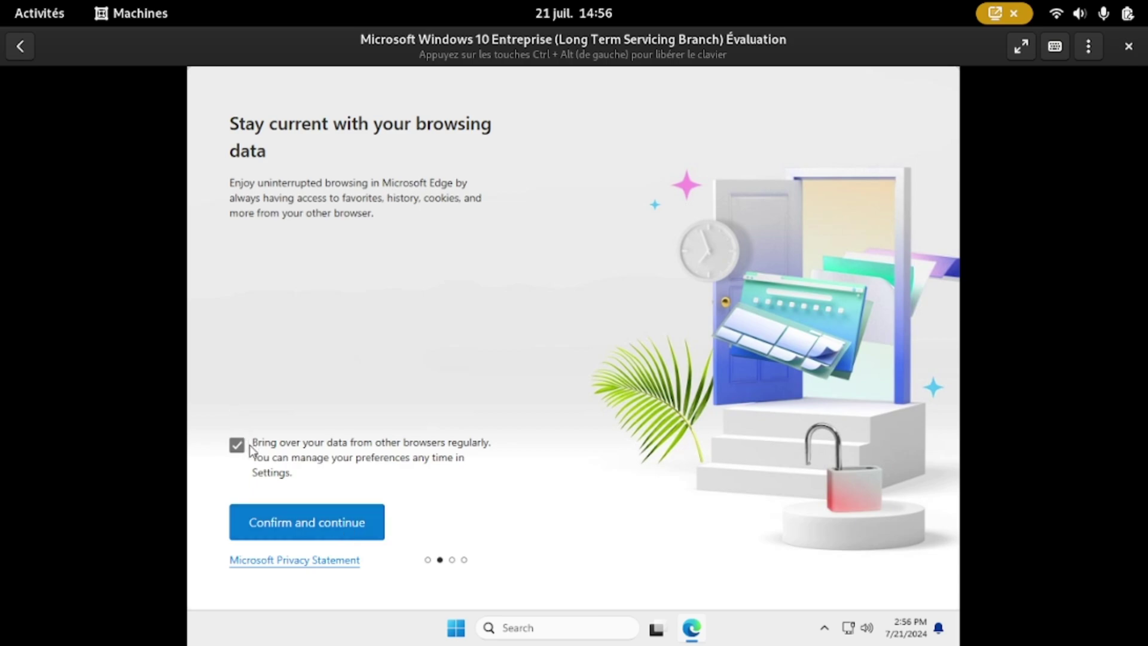
left_click(242, 454)
left_click(310, 536)
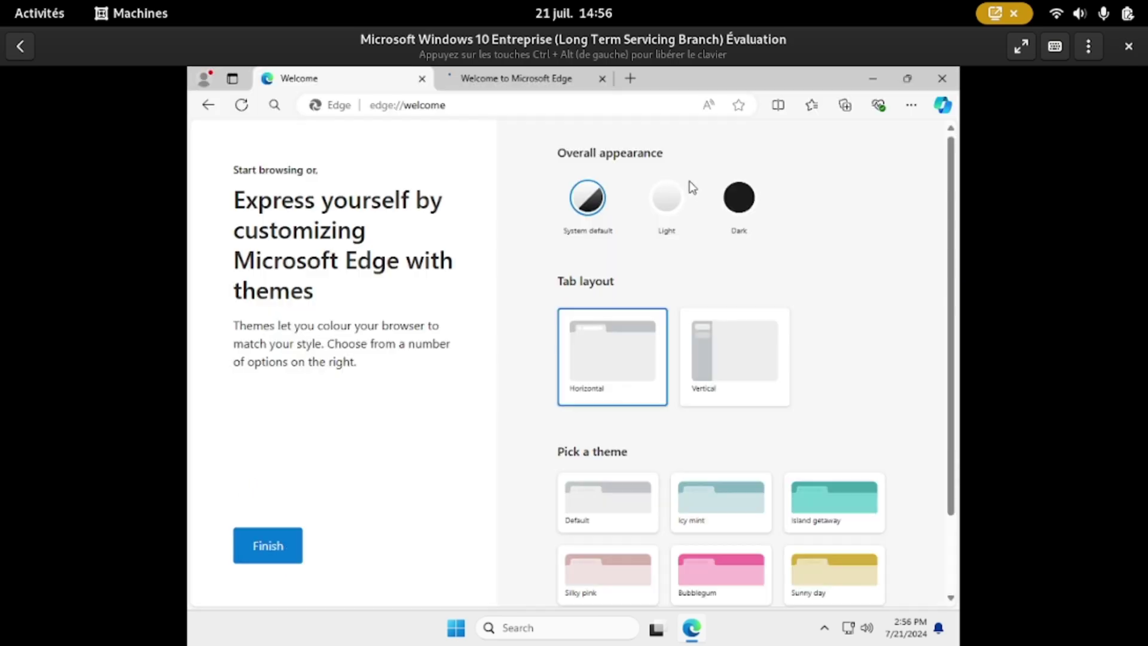
left_click(737, 198)
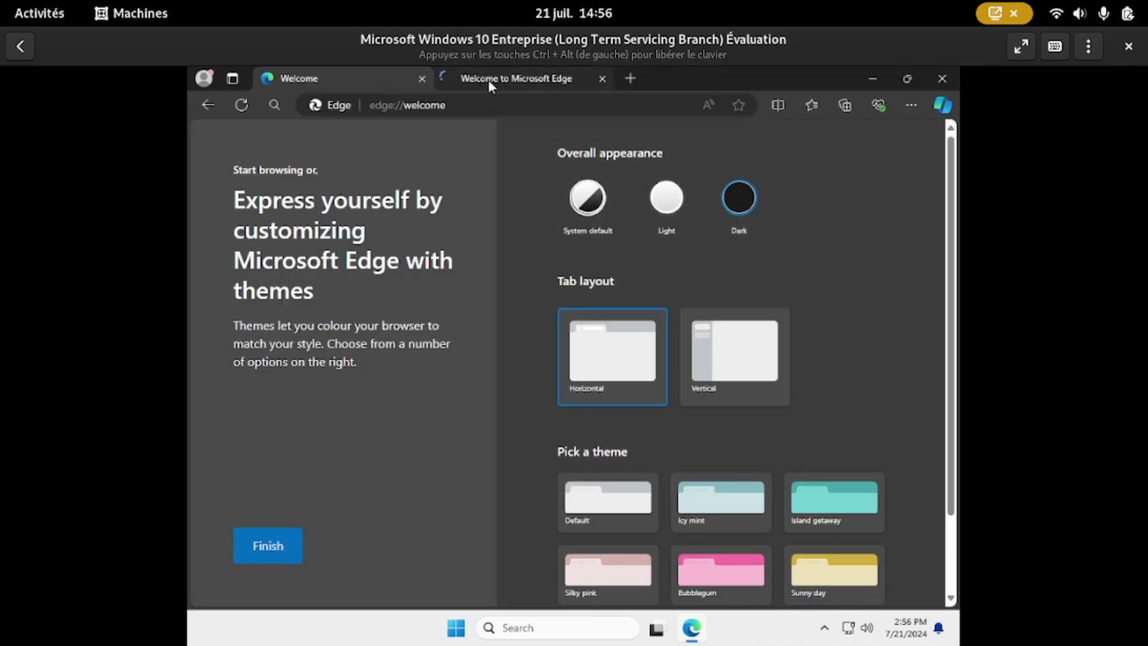
left_click(504, 105)
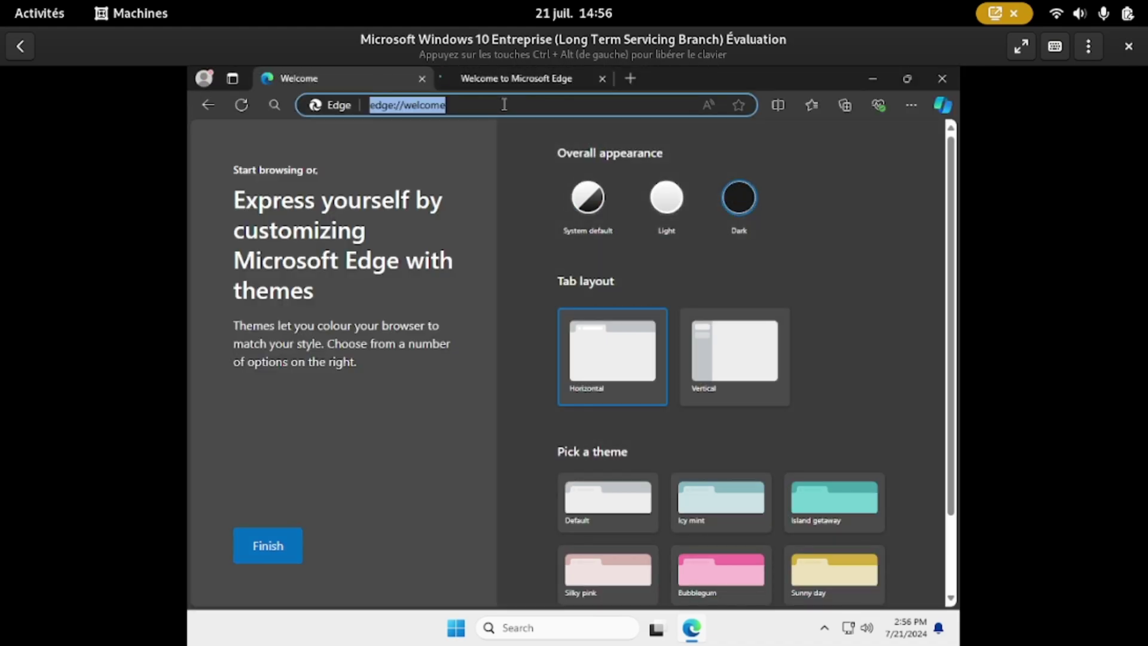
Step: Load angleformation.com in Edge, decline the translation offer, then close the browser
type("q")
key("BackSpace")
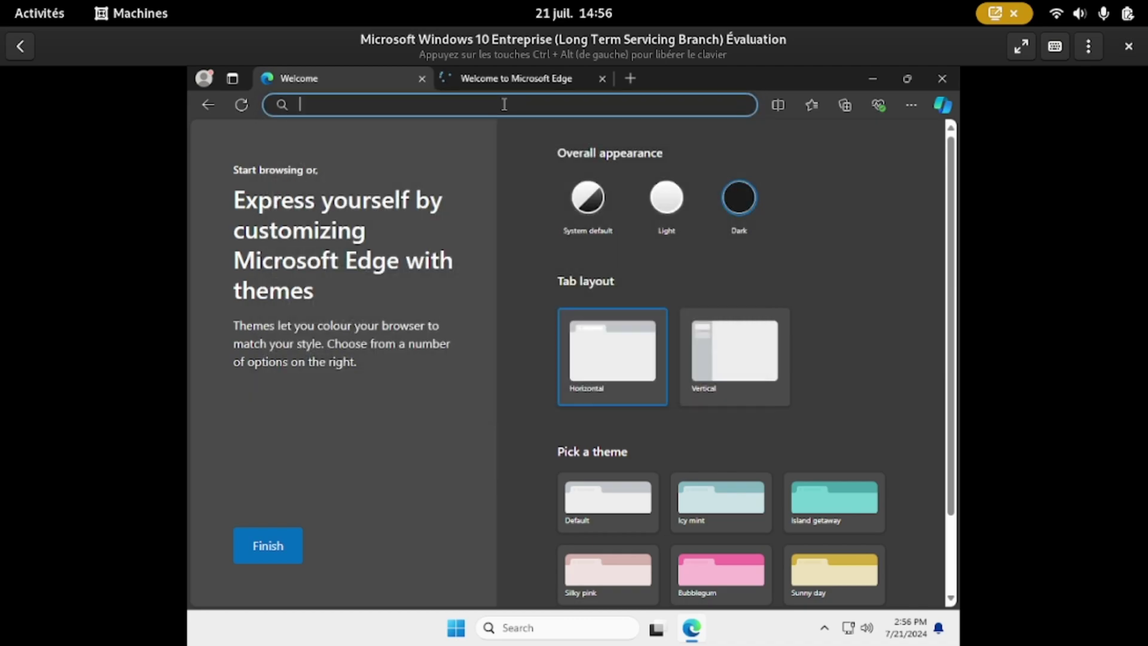
type("anglef")
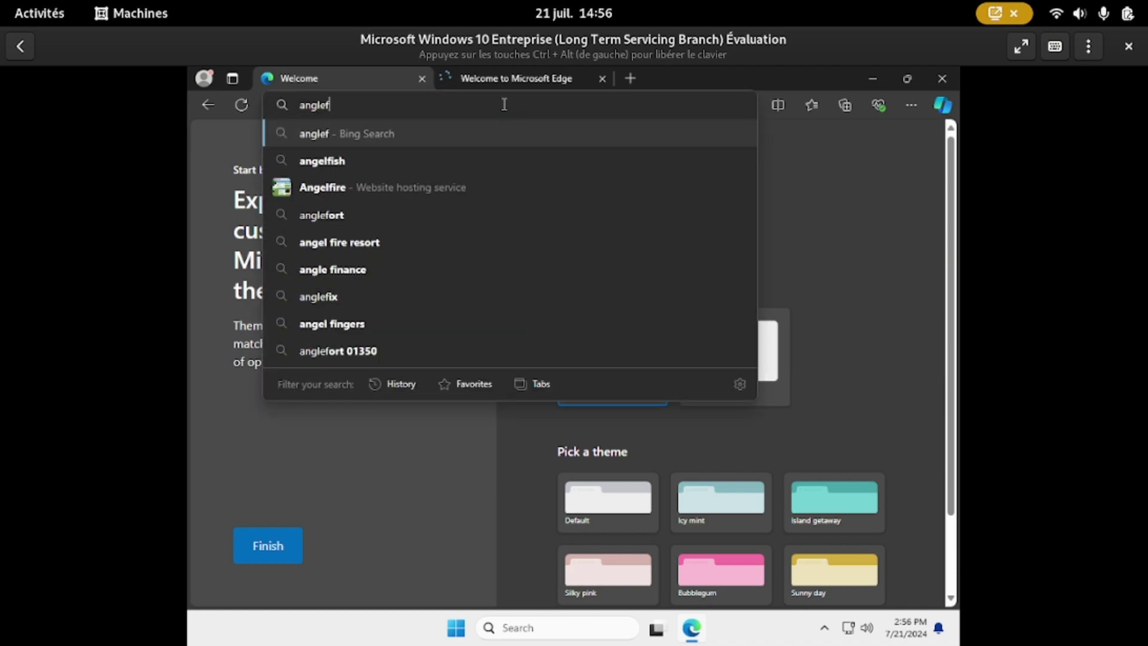
type("ormation.com")
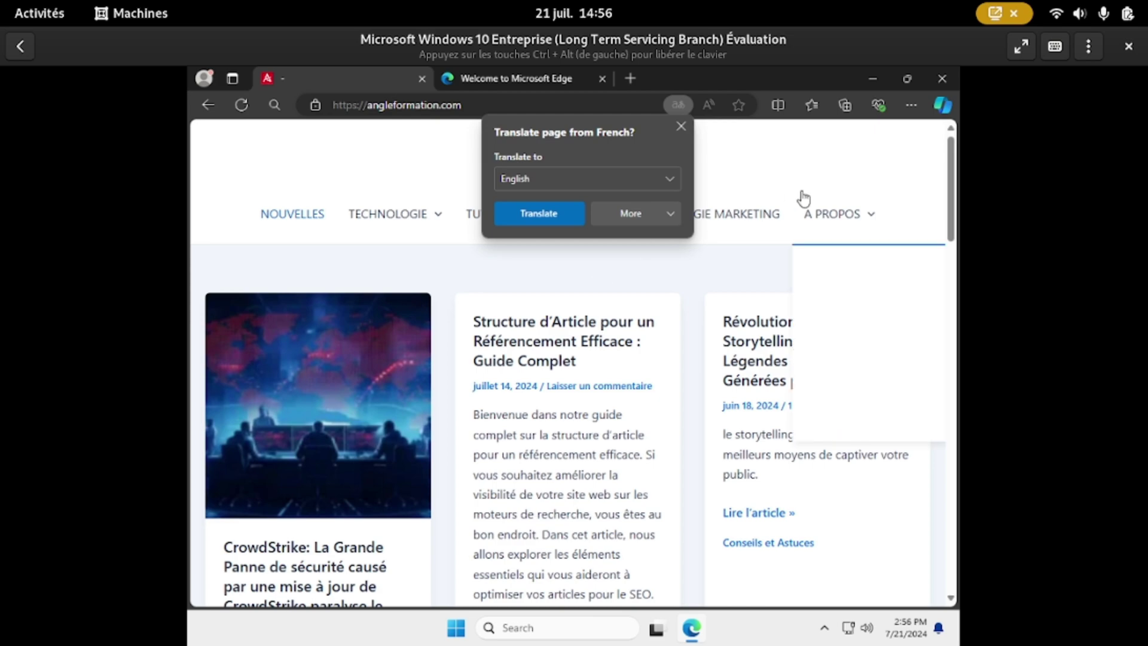
left_click(682, 126)
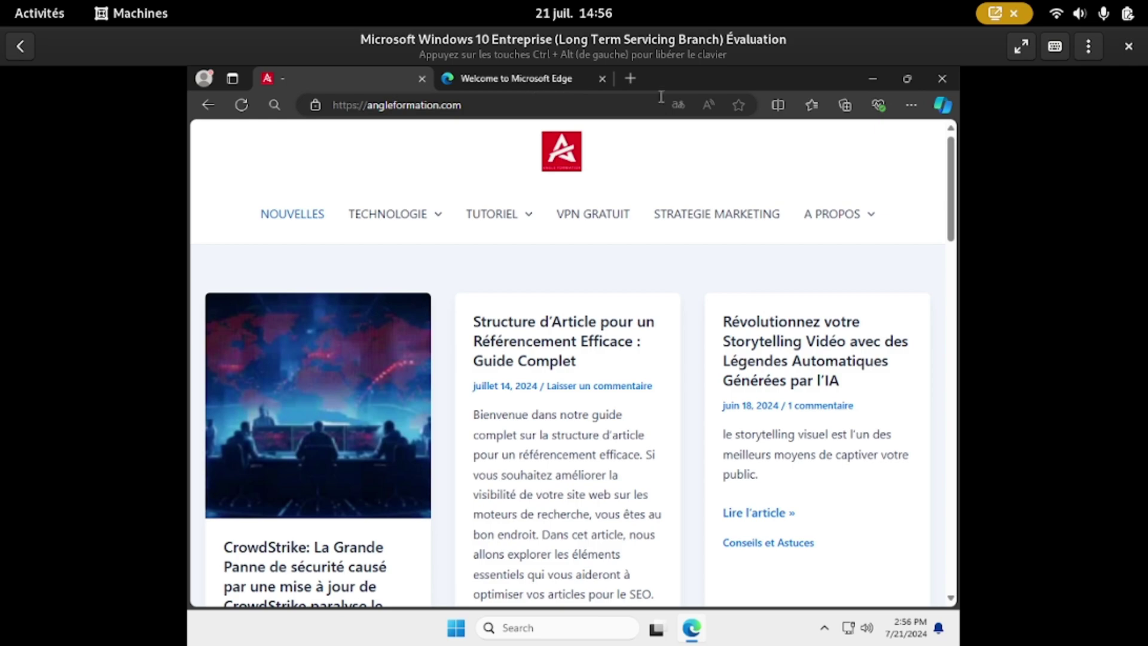
left_click(944, 79)
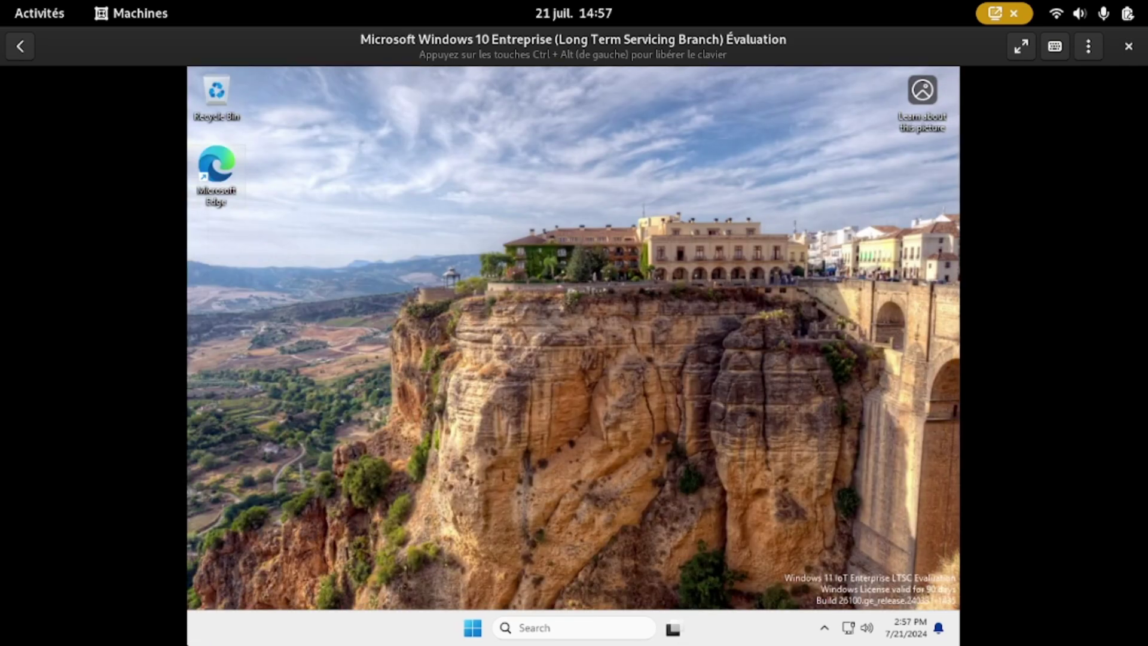